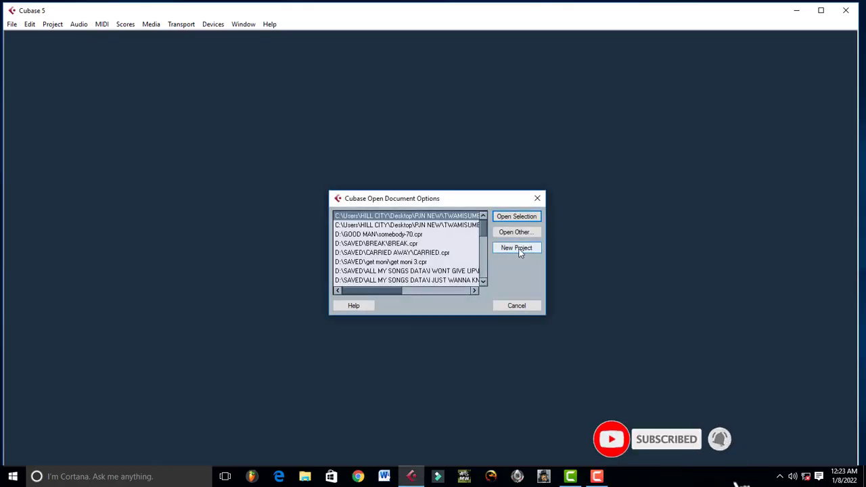
Create a new Empty-template project and make a folder named BEAT DISIGN under Douglas.
left_click(527, 249)
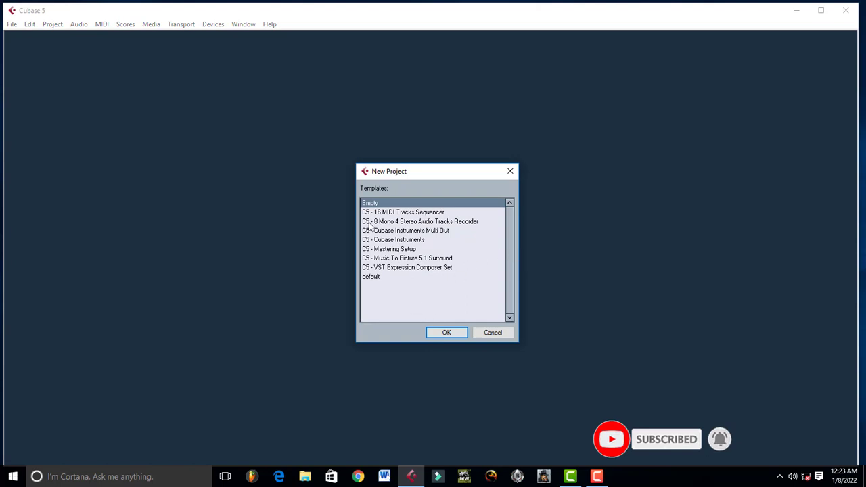
left_click(446, 333)
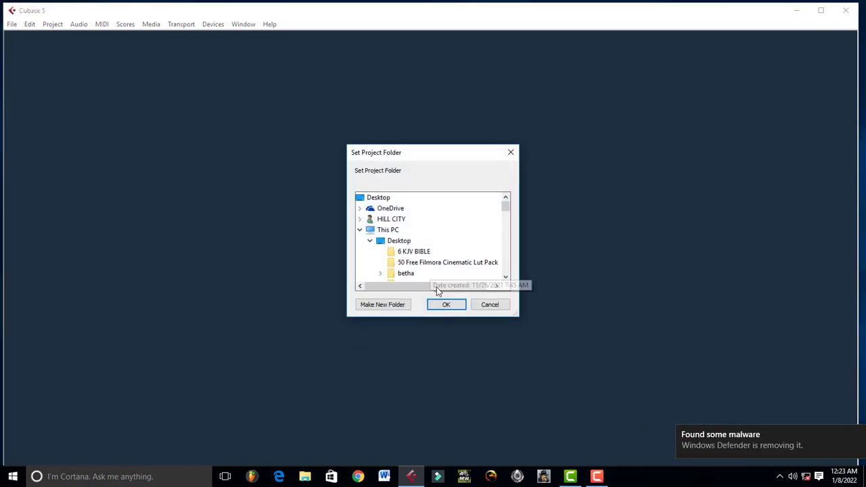
left_click(392, 305)
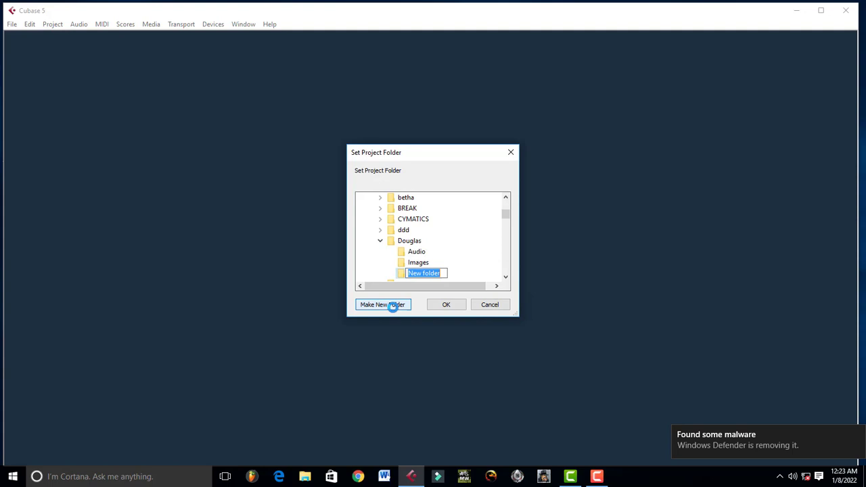
type("BEAT DIE")
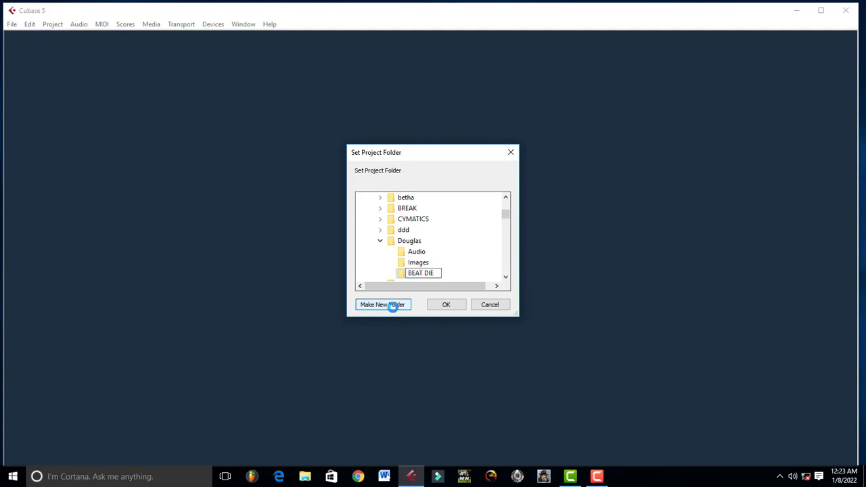
key("BackSpace")
type("SIGN")
key("Return")
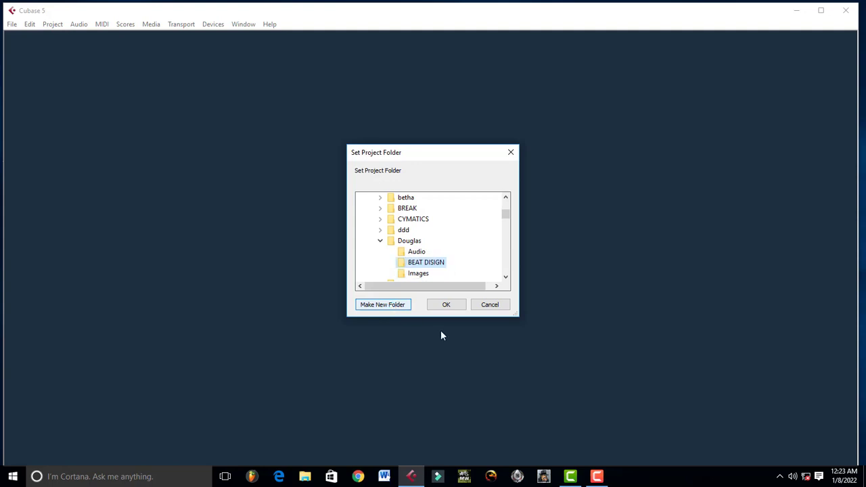
Confirm BEAT DISIGN as the project folder, maximize Untitled1, and begin adding an instrument track.
left_click(446, 304)
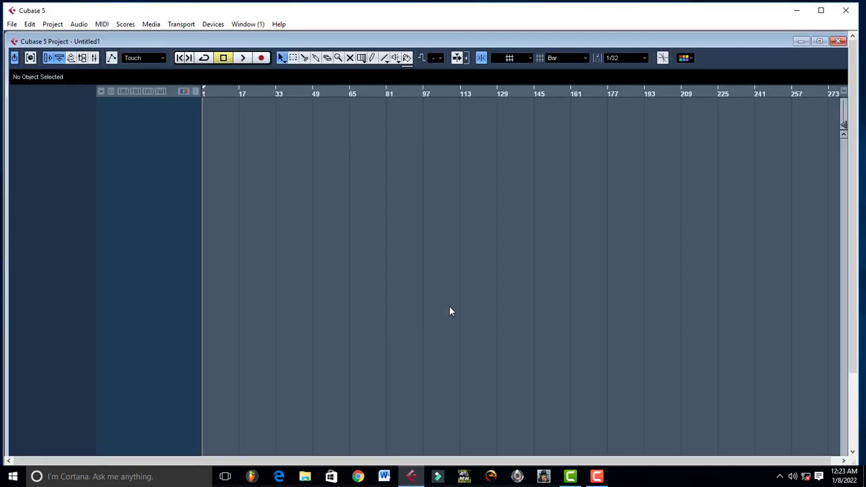
left_click(820, 41)
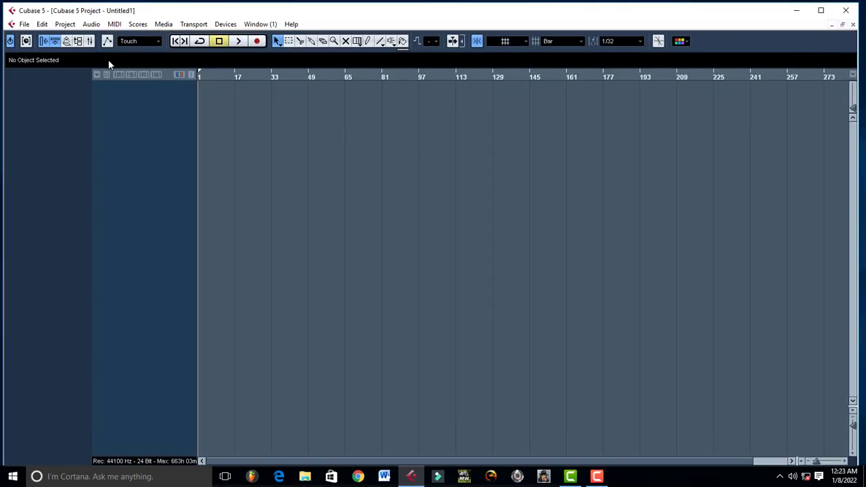
right_click(140, 97)
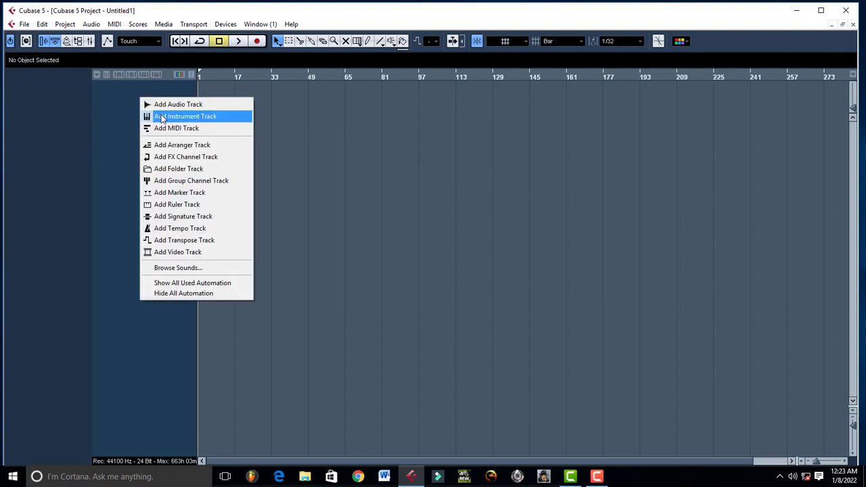
left_click(162, 119)
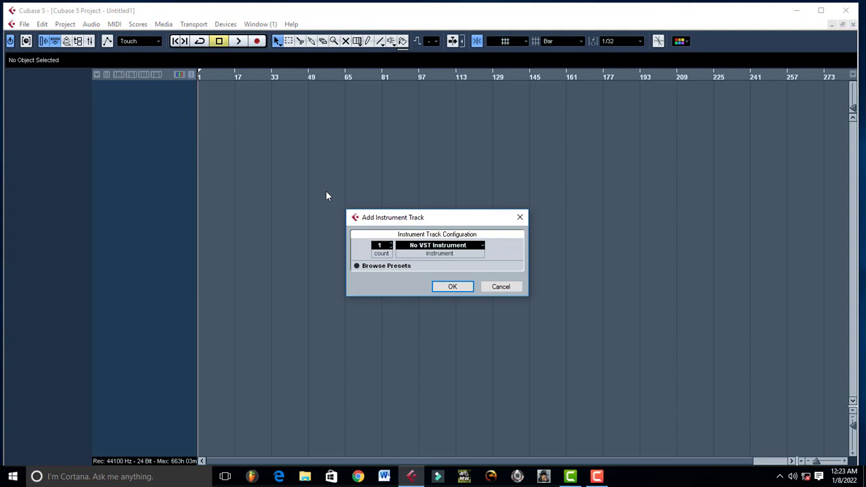
left_click(434, 247)
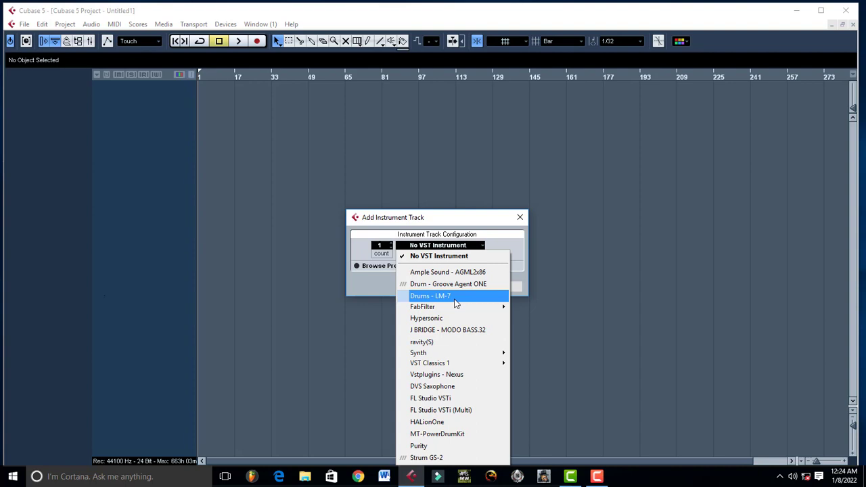
Add the Drums - LM-7 instrument track and open the effect list for its first MIDI insert.
left_click(457, 305)
key("Return")
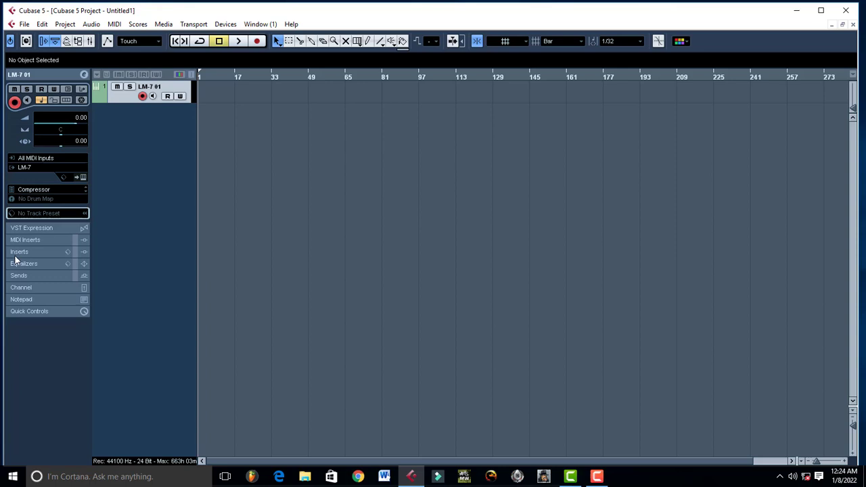
left_click(30, 244)
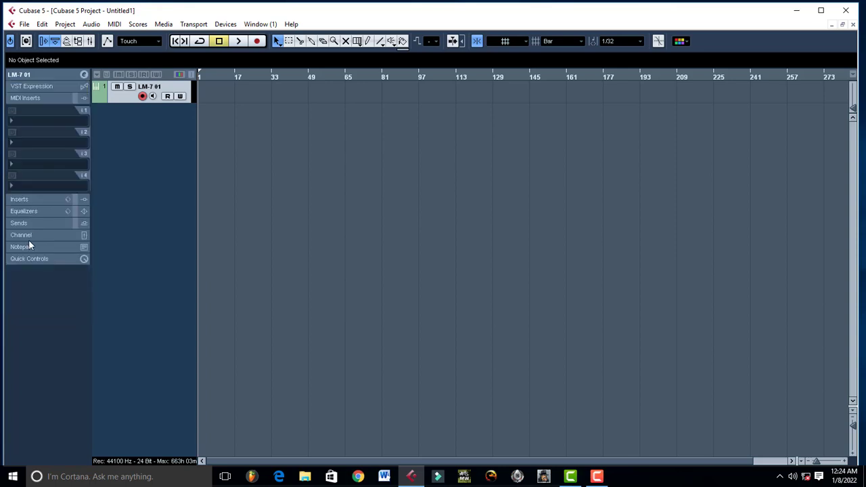
left_click(20, 98)
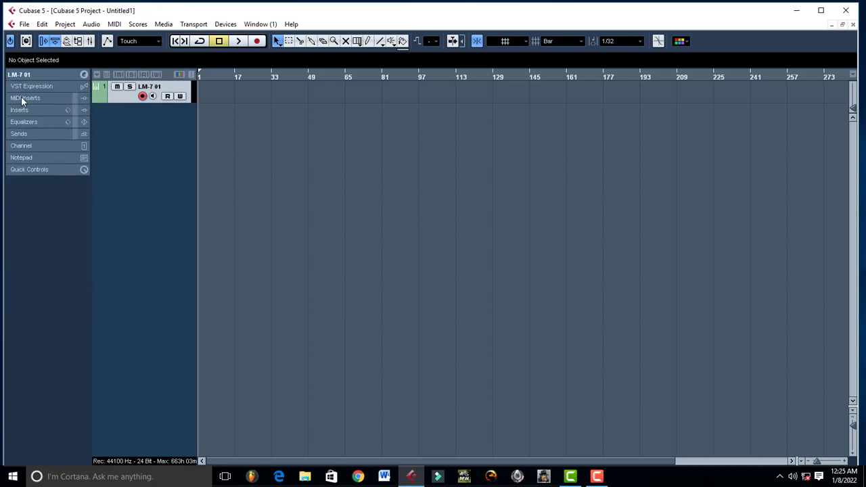
left_click(22, 100)
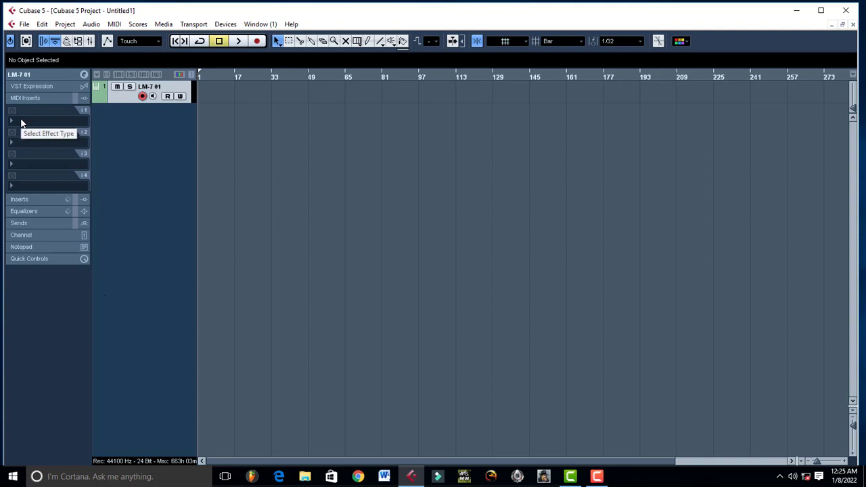
left_click(21, 123)
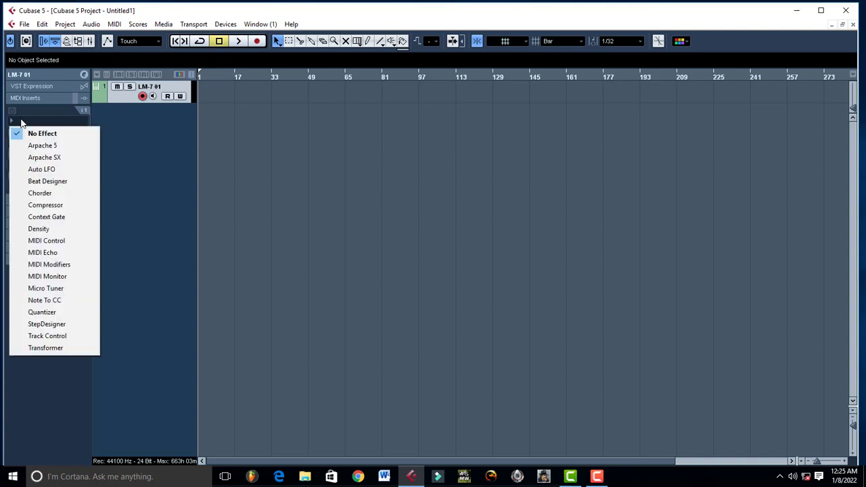
Load Beat Designer into the first MIDI insert and float its editor lower on screen.
left_click(56, 189)
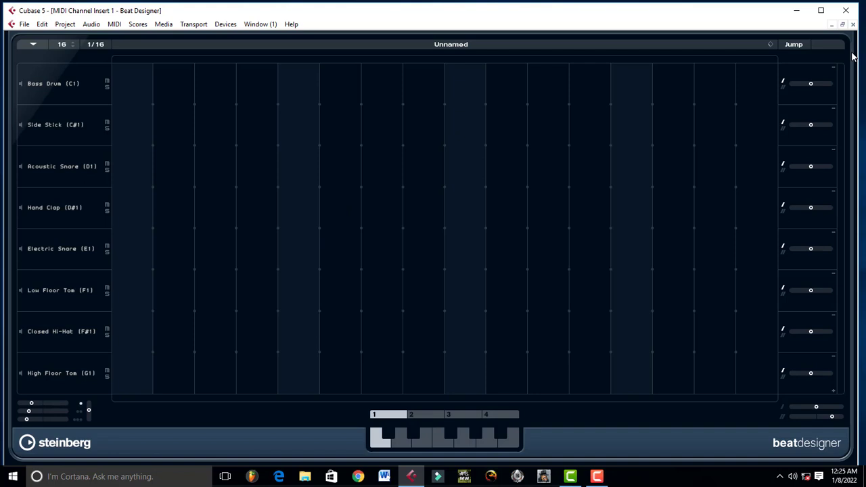
left_click(842, 24)
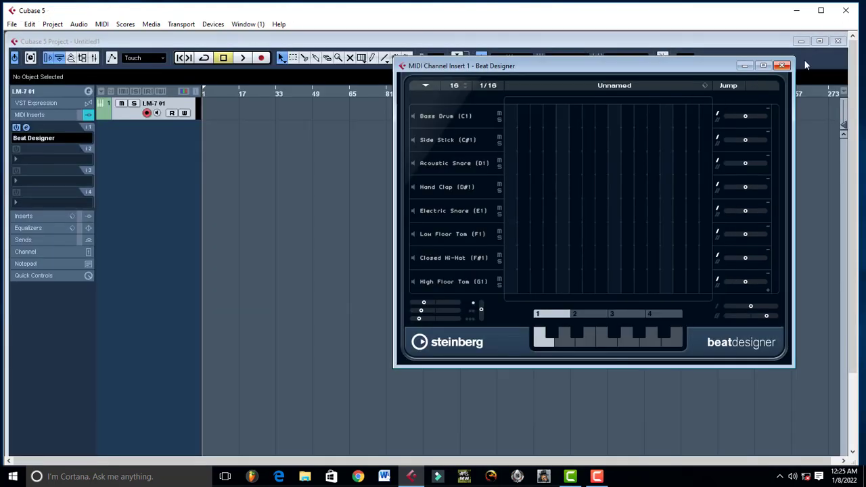
left_click(820, 41)
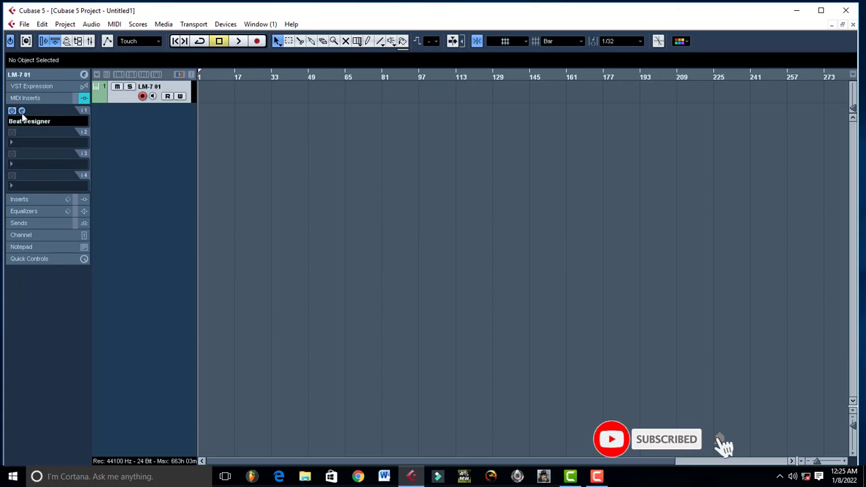
left_click(22, 110)
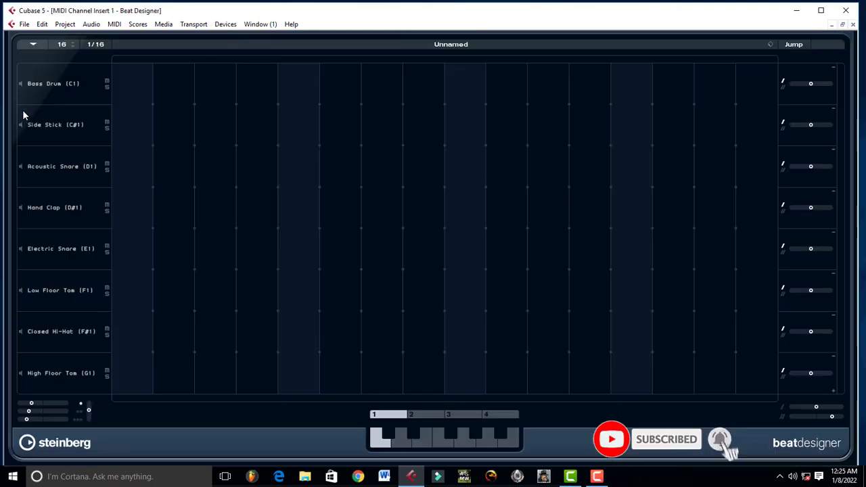
left_click(843, 24)
left_click_drag(672, 68, 587, 120)
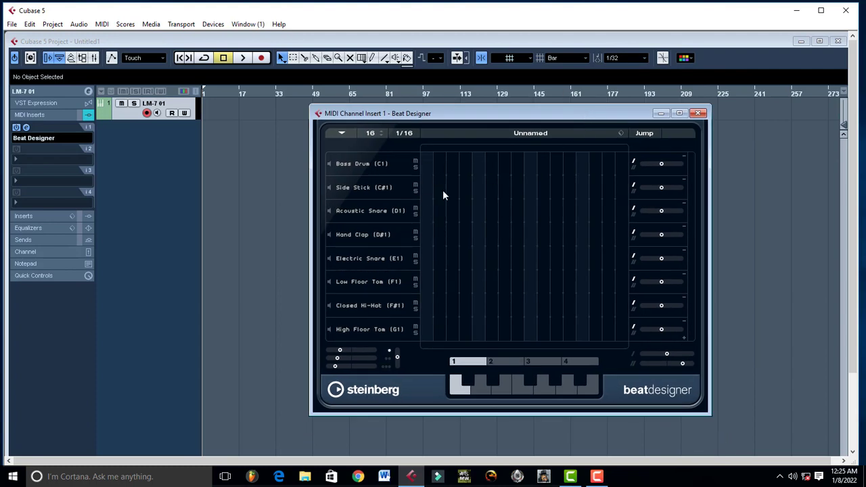
Audition the Bass Drum, Side Stick, Acoustic Snare and Electric Snare sounds.
left_click(328, 165)
left_click(328, 188)
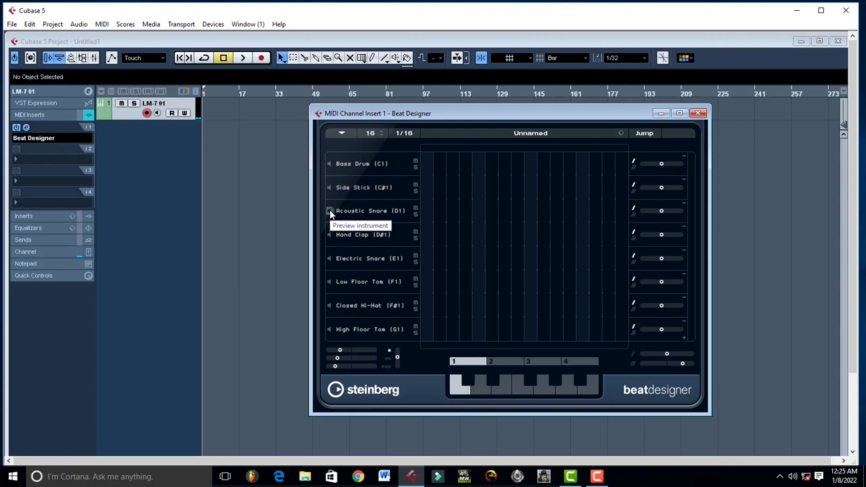
left_click(330, 211)
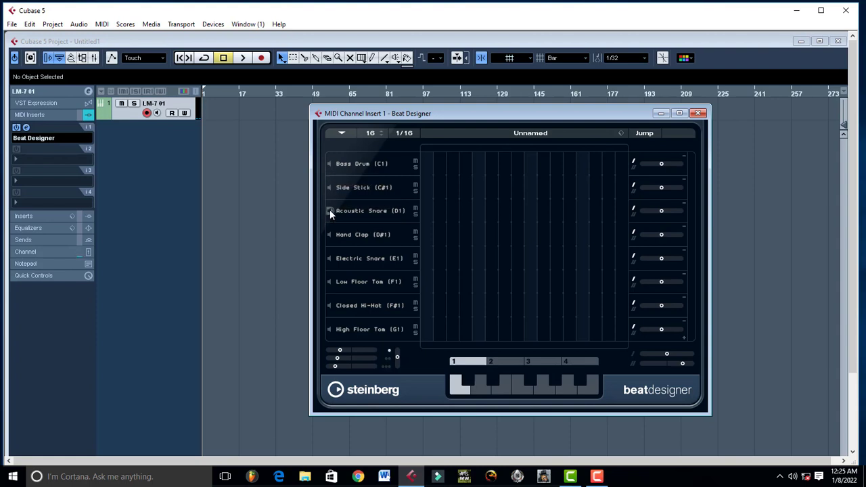
left_click(330, 259)
Put a Bass Drum hit on step 1, start playback, and lower the tempo to 135 bpm.
left_click(426, 164)
key("space")
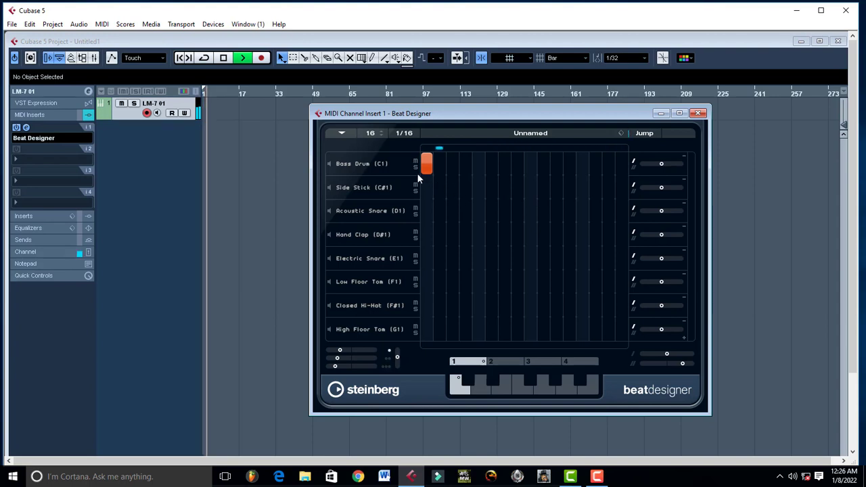
key("ctrl+t")
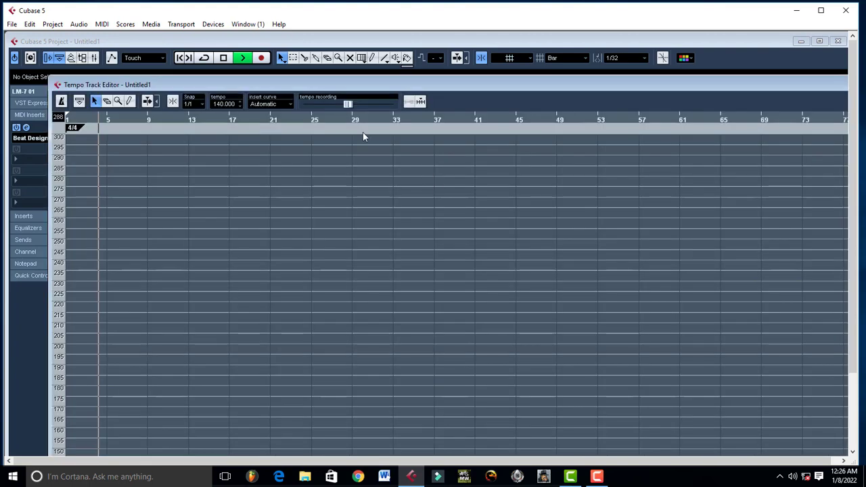
left_click(240, 105)
left_click(240, 105)
left_click(239, 105)
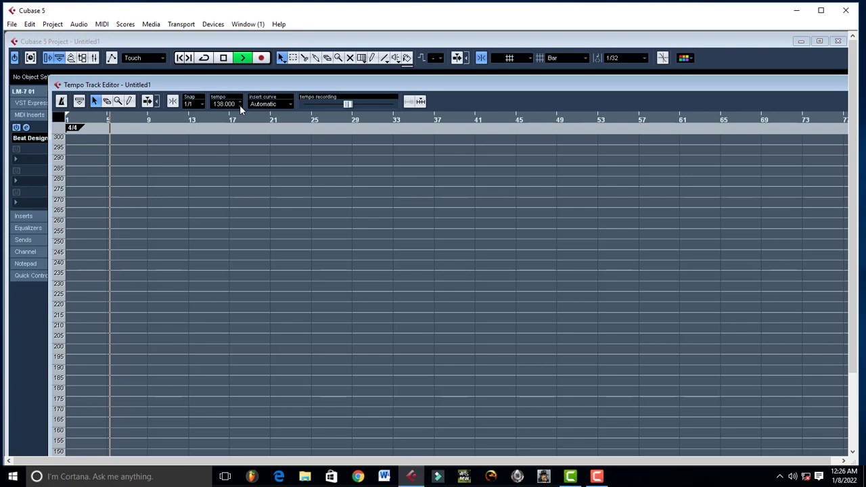
left_click(240, 105)
left_click(240, 105)
double_click(237, 85)
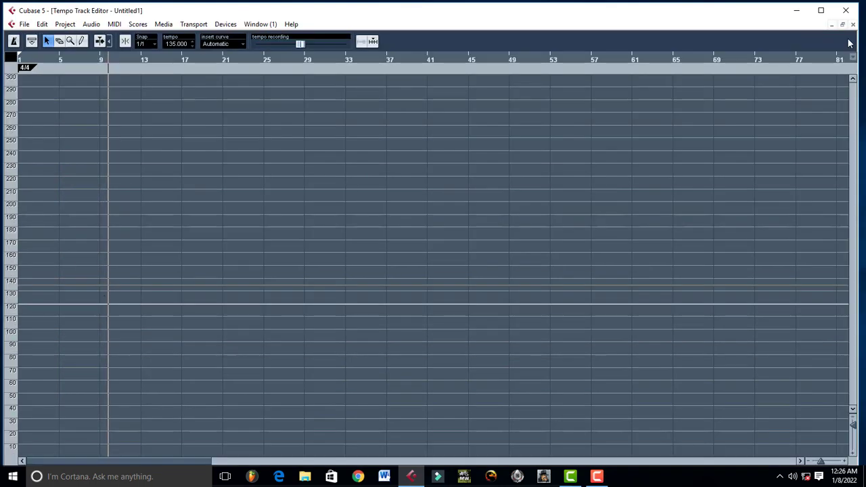
left_click(853, 25)
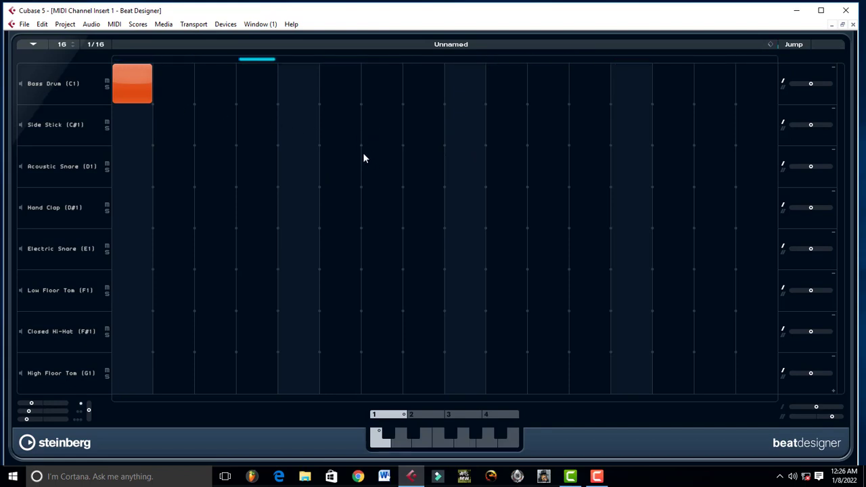
Place a Side Stick hit on step 9 and an extra Bass Drum on step 15.
left_click(370, 136)
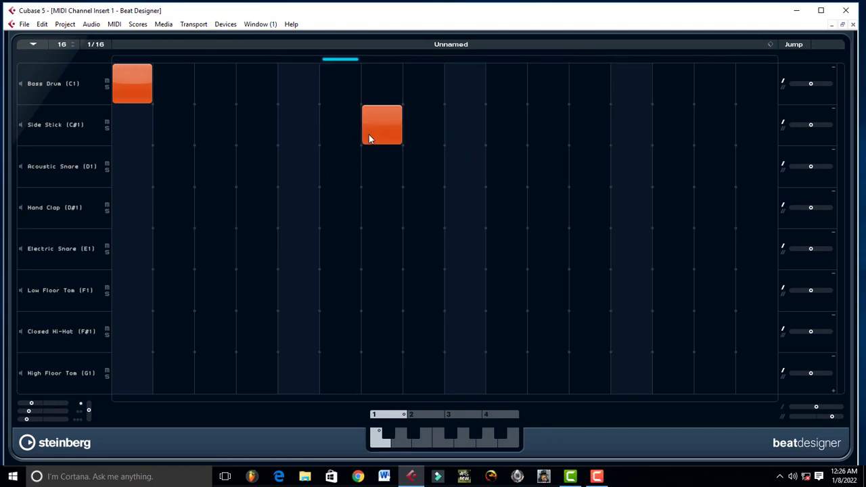
left_click(376, 134)
left_click(455, 136)
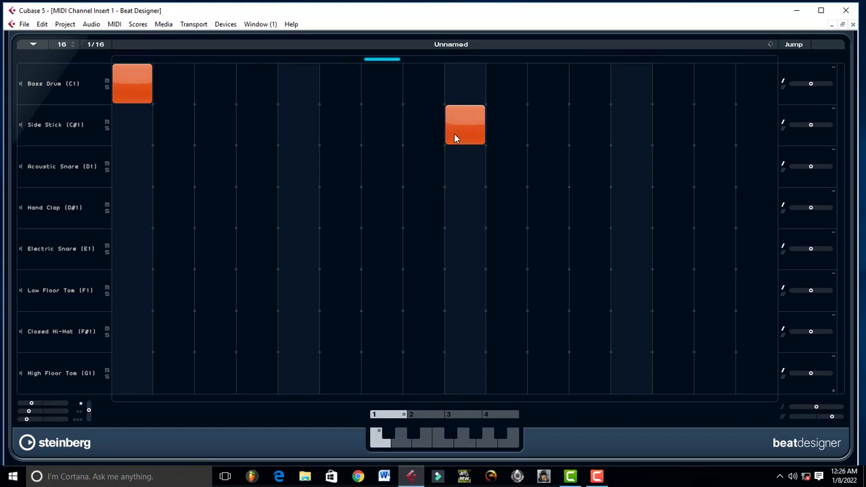
left_click(715, 83)
Put Closed Hi-Hats on every other step, raise the first two to velocity 127, and play.
left_click_drag(130, 328, 814, 324)
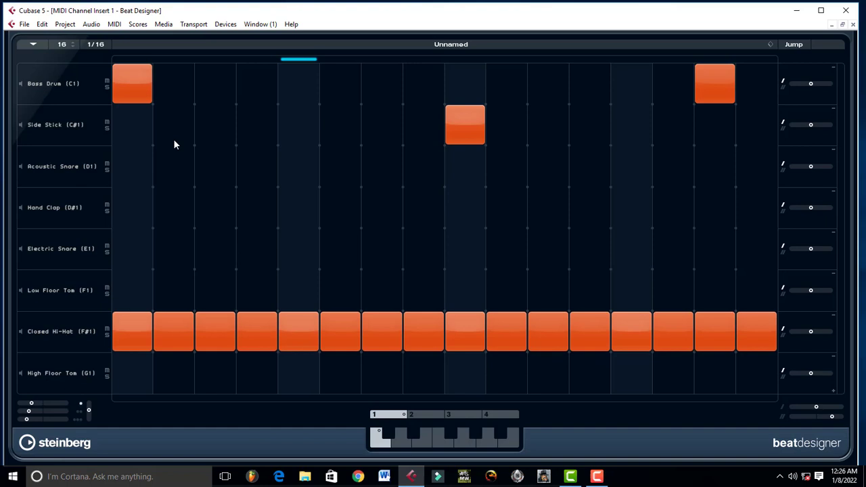
left_click(179, 331)
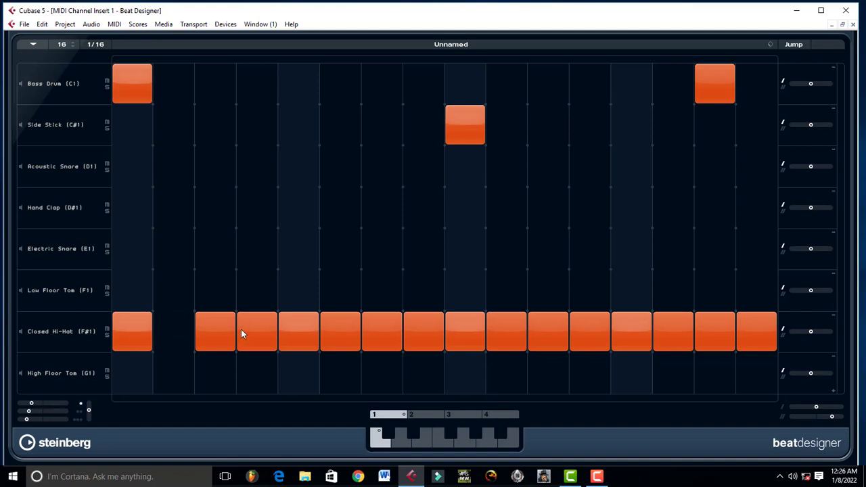
left_click(334, 338)
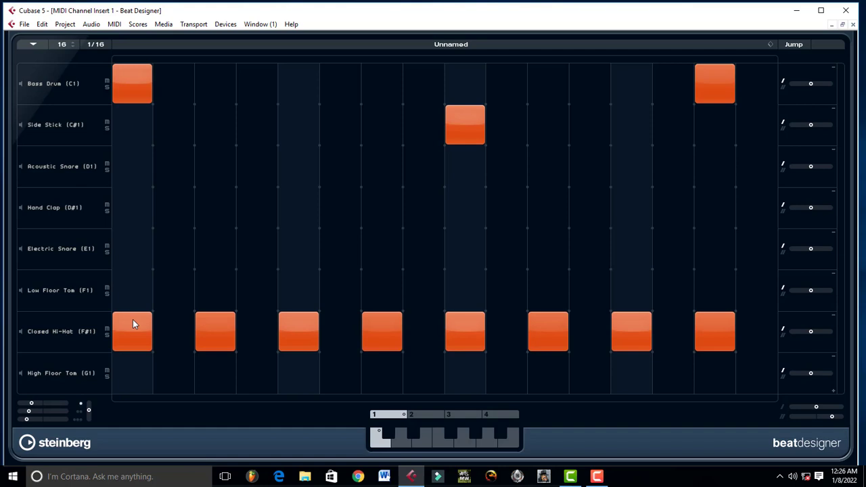
left_click_drag(130, 342, 154, 238)
left_click_drag(217, 325, 228, 293)
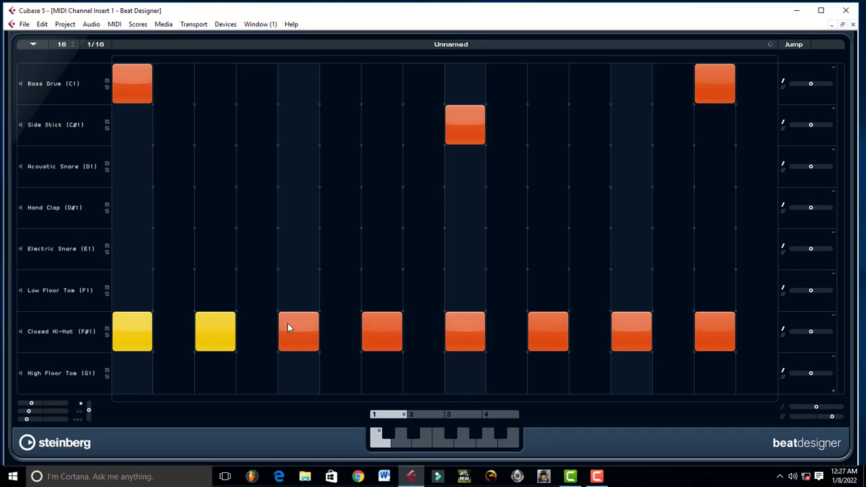
key("space")
Add a Closed Hi-Hat on step 16 and switch the third lane to Crash Cymbal 1.
left_click(756, 331)
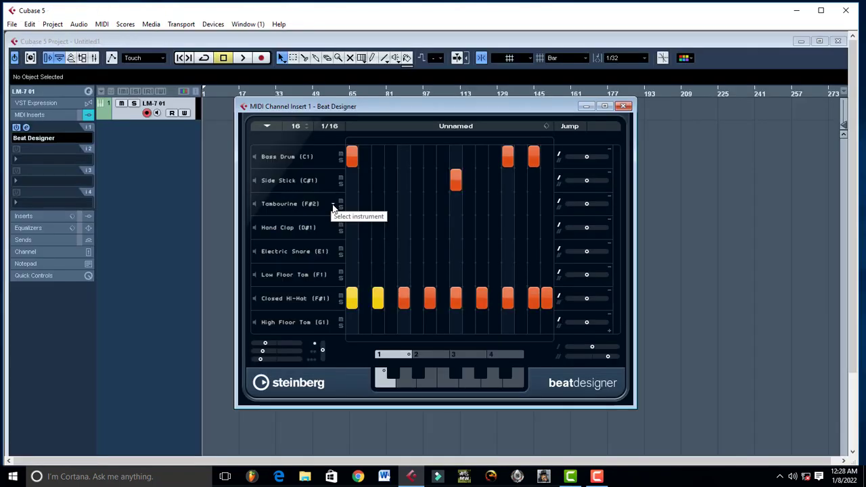
left_click(333, 206)
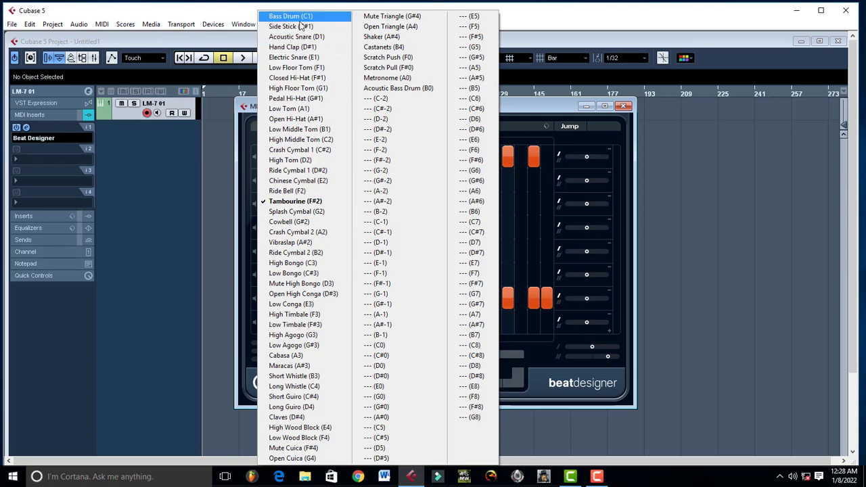
left_click(299, 150)
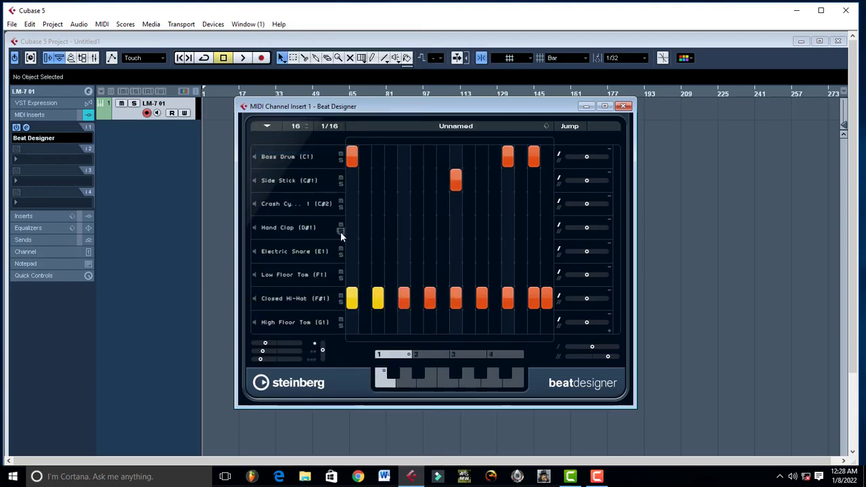
left_click(254, 203)
left_click(254, 204)
Add a Crash Cymbal 1 hit on step 15 and lower its velocity for a softer crash.
key("space")
left_click(534, 204)
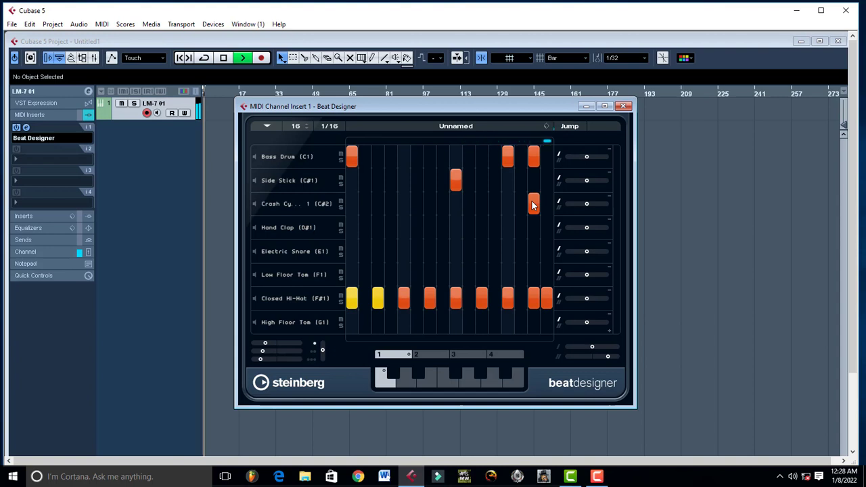
key("space")
left_click_drag(534, 205, 537, 240)
key("space")
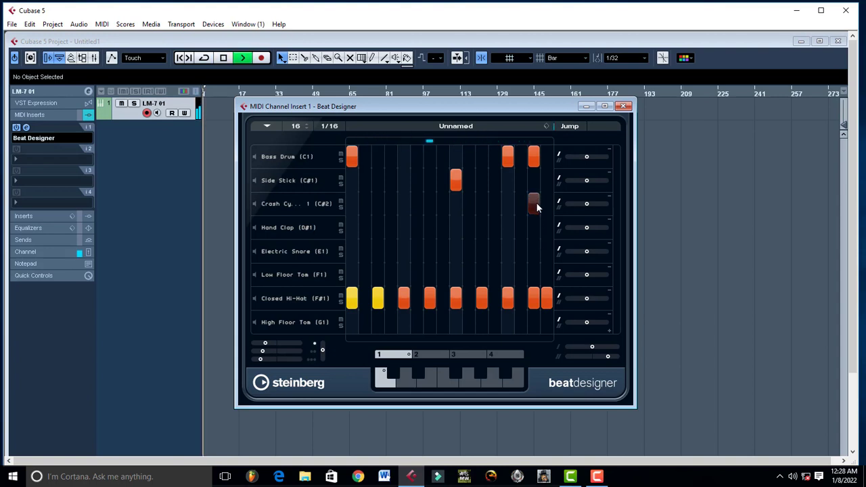
key("space")
Change the Hand Clap lane's sound to Ride Cymbal 1.
left_click(332, 231)
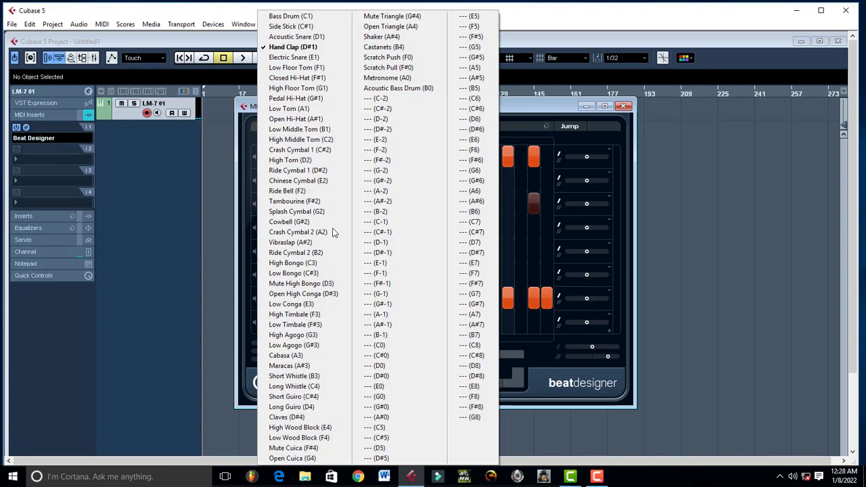
left_click(534, 116)
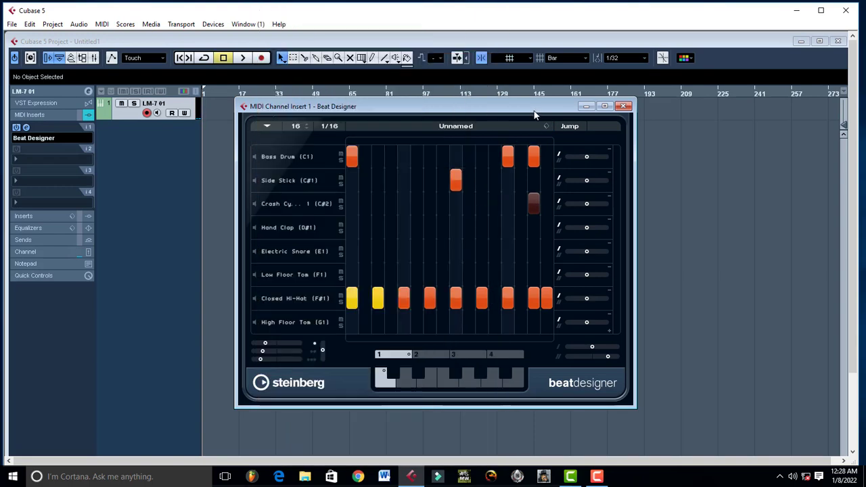
left_click(334, 229)
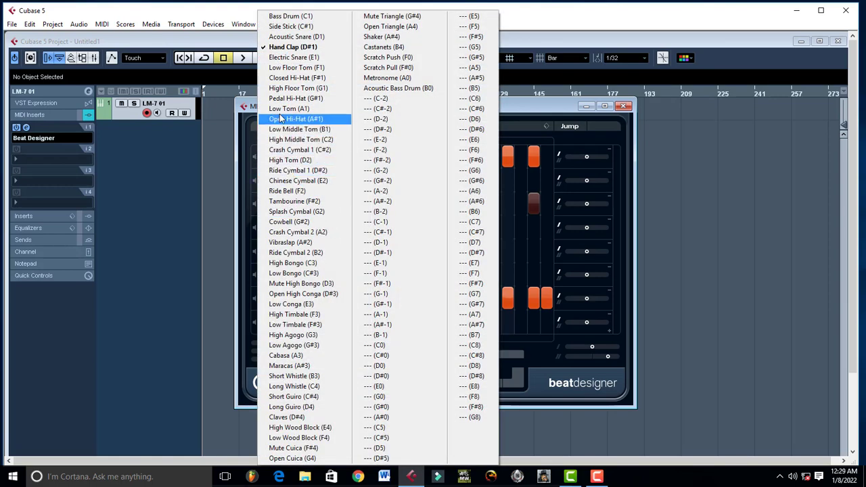
left_click(315, 170)
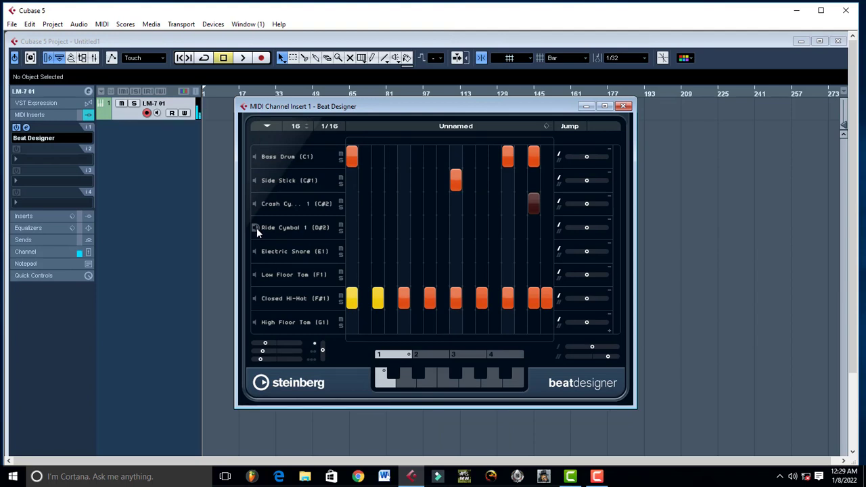
Place Ride Cymbal 1 hits on steps 5 and 13 and remove the crash hit.
left_click(352, 228)
key("space")
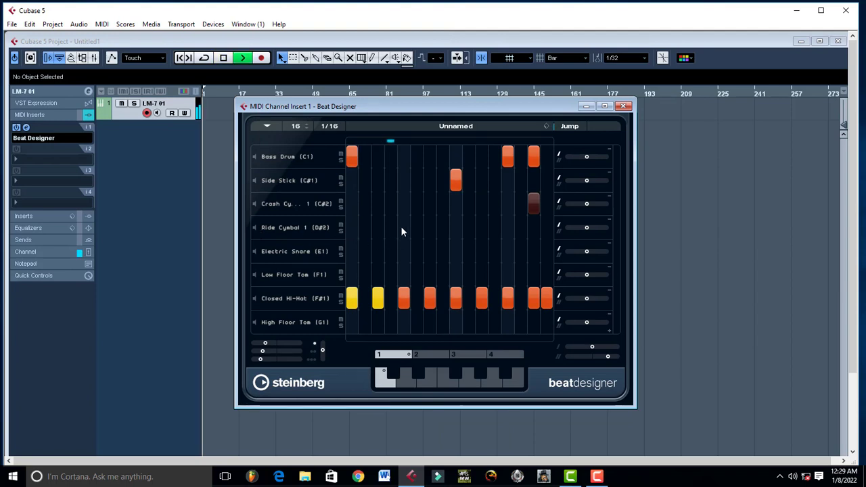
left_click(400, 226)
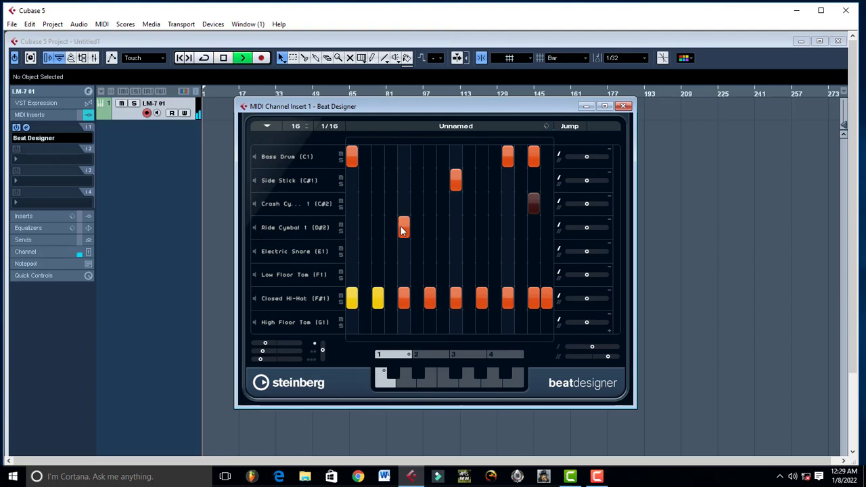
left_click(507, 227)
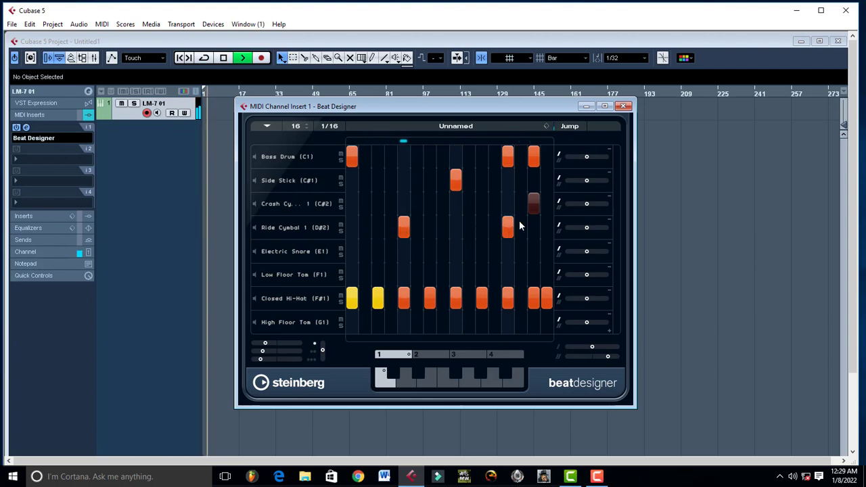
left_click(533, 206)
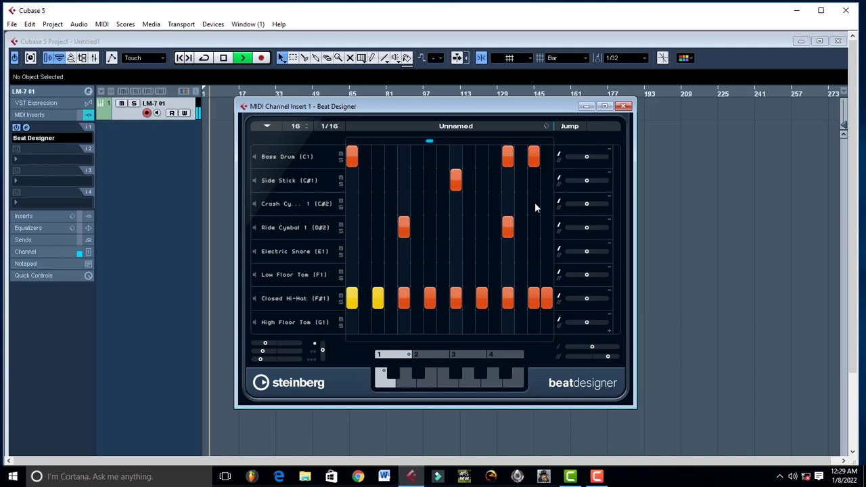
key("space")
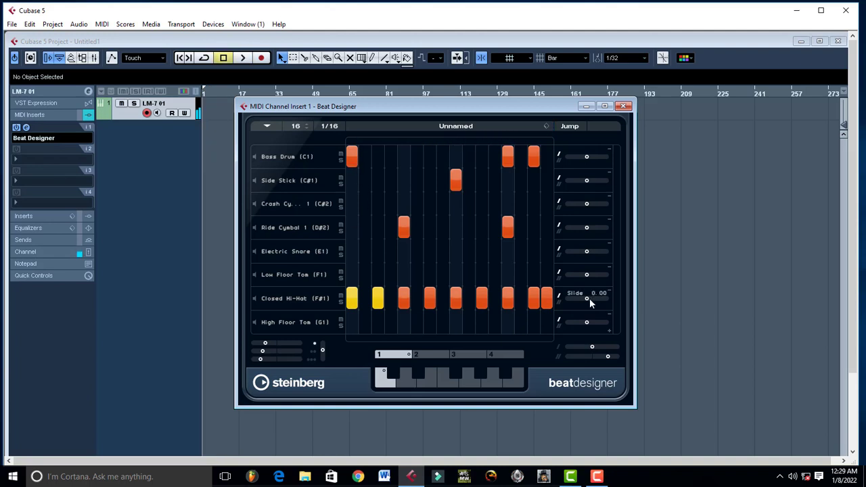
Try shifting the hi-hat slide earlier, then reset it to 0.00 and replay the groove.
left_click_drag(588, 298, 575, 306)
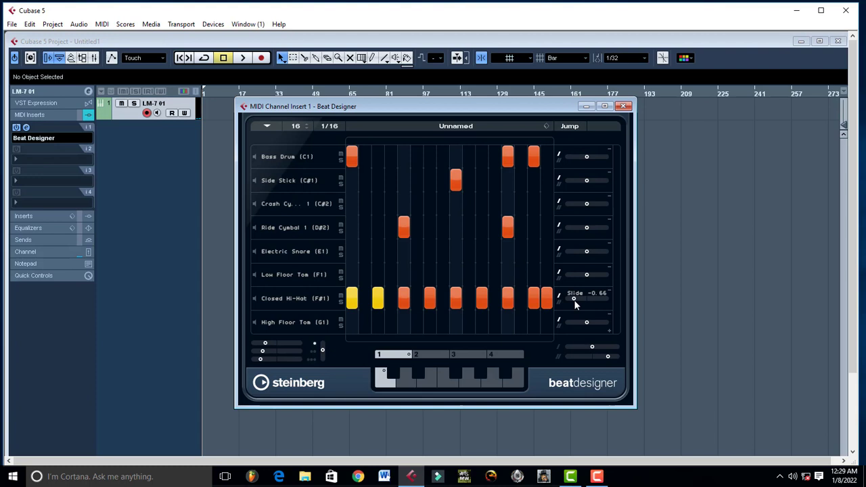
key("space")
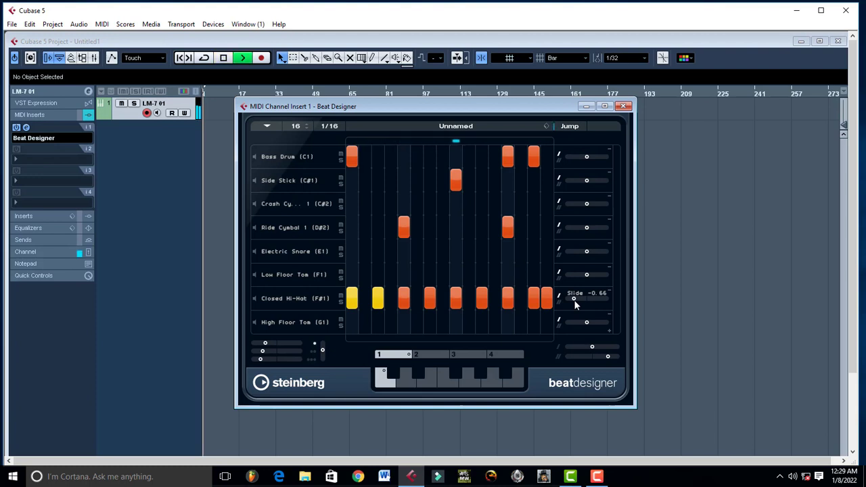
left_click_drag(575, 306, 590, 303)
key("space")
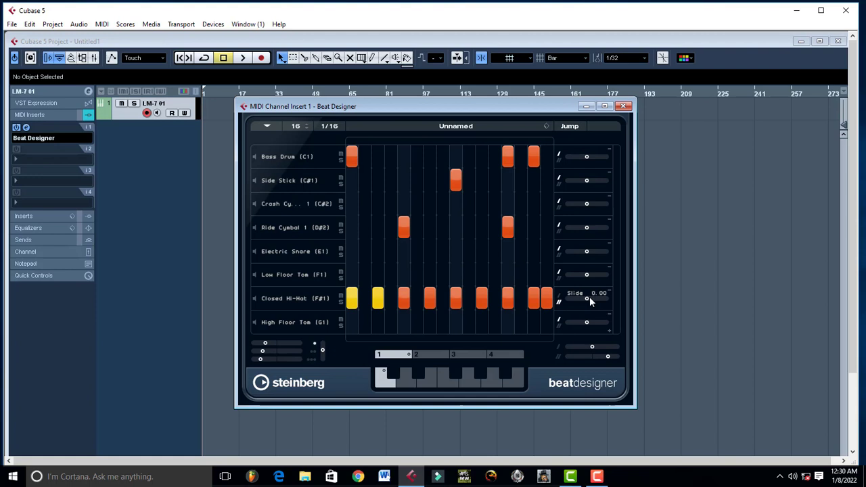
key("space")
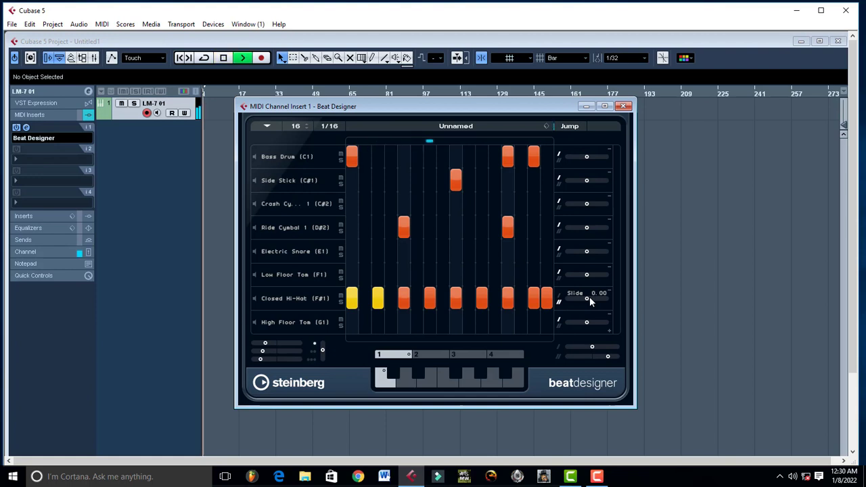
key("space")
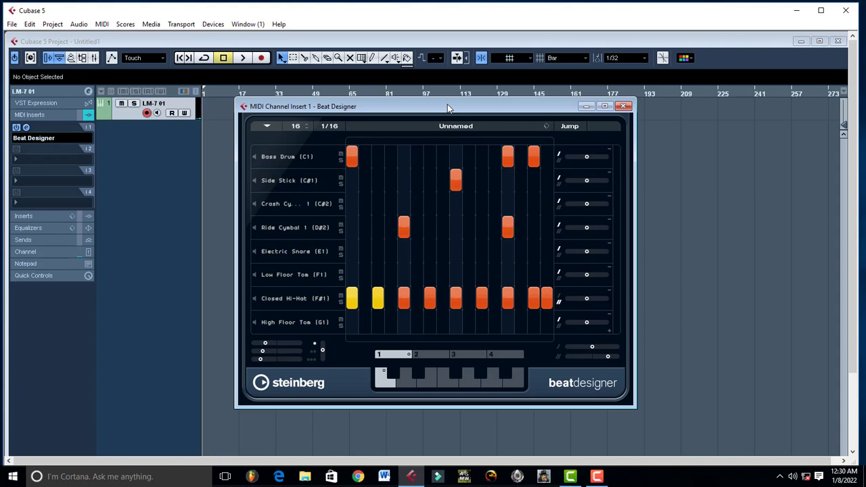
Insert the pattern as a MIDI part at the project position, close Beat Designer, and bypass its insert.
left_click_drag(447, 104, 526, 141)
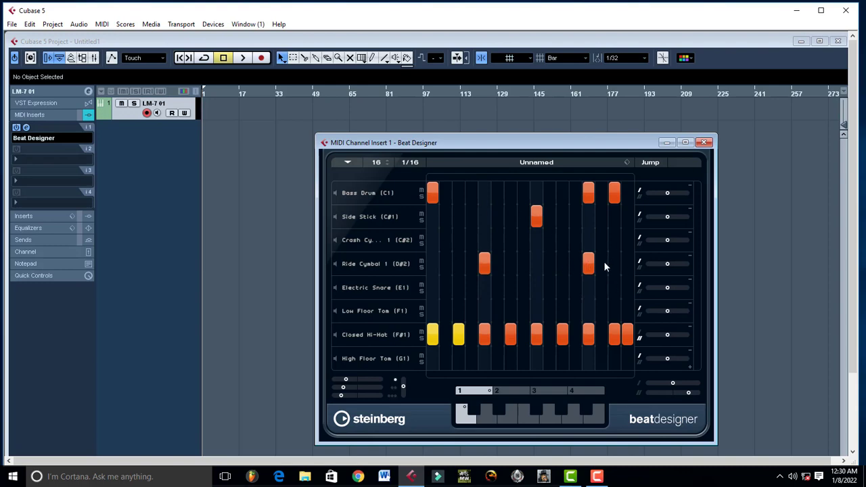
left_click_drag(503, 146, 418, 143)
left_click(265, 160)
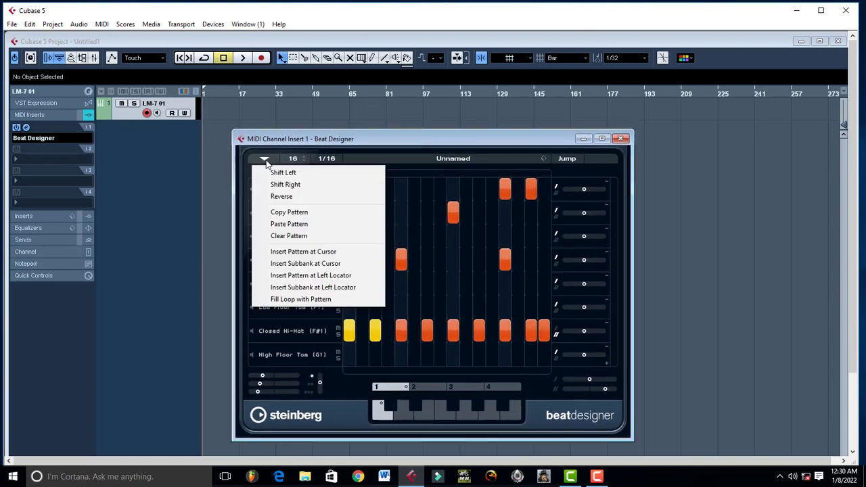
left_click(314, 252)
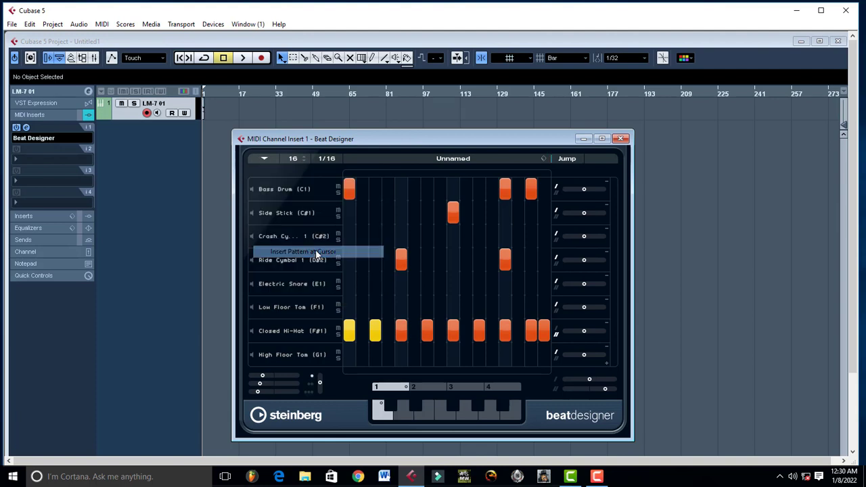
left_click(620, 138)
left_click(16, 128)
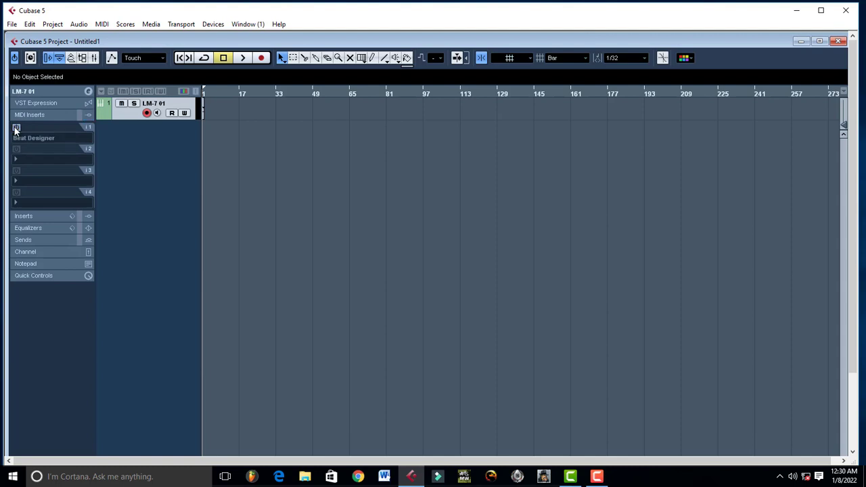
Re-enable the Beat Designer insert and open part C1 in the Key Editor, zoomed on its drum notes.
left_click(16, 128)
key("h")
key("h")
key("h")
key("h")
key("h")
key("h")
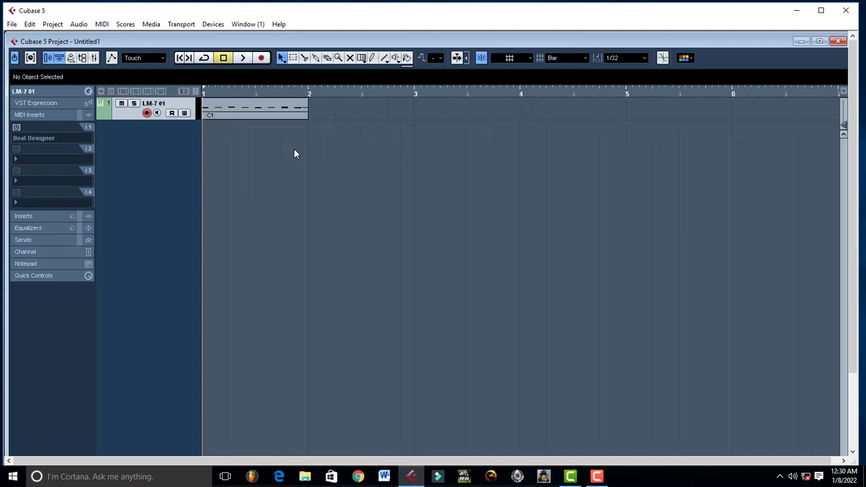
double_click(291, 110)
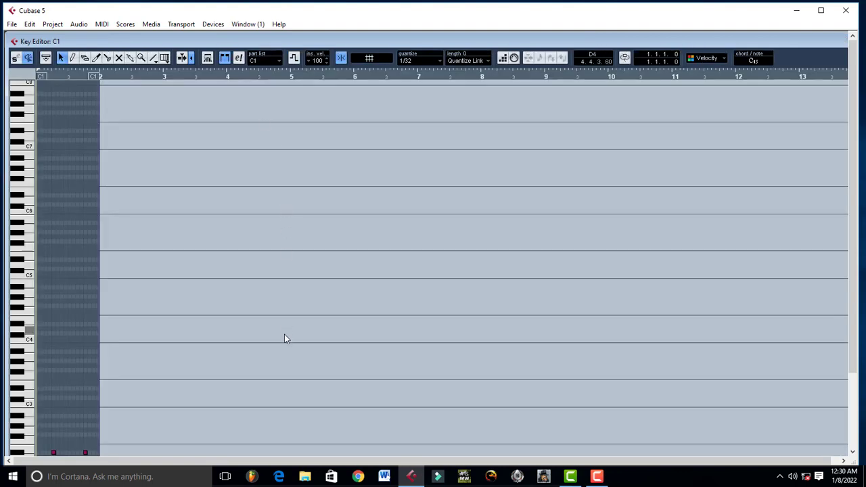
key("h")
key("h")
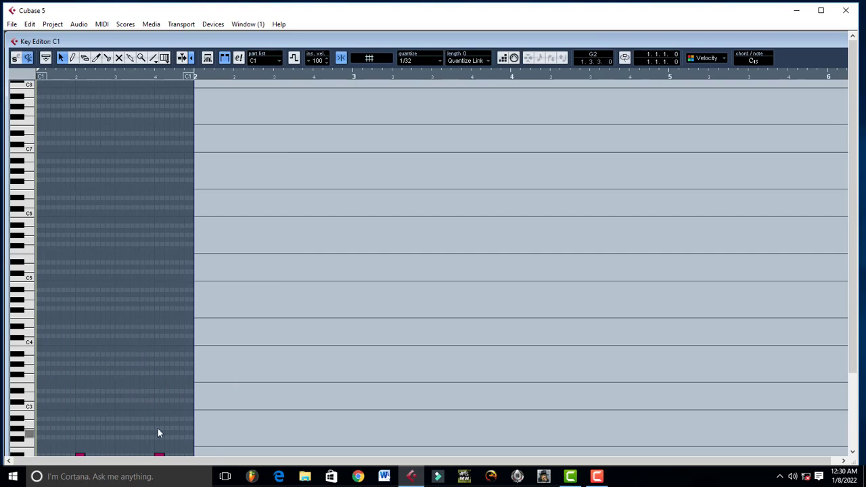
key("h")
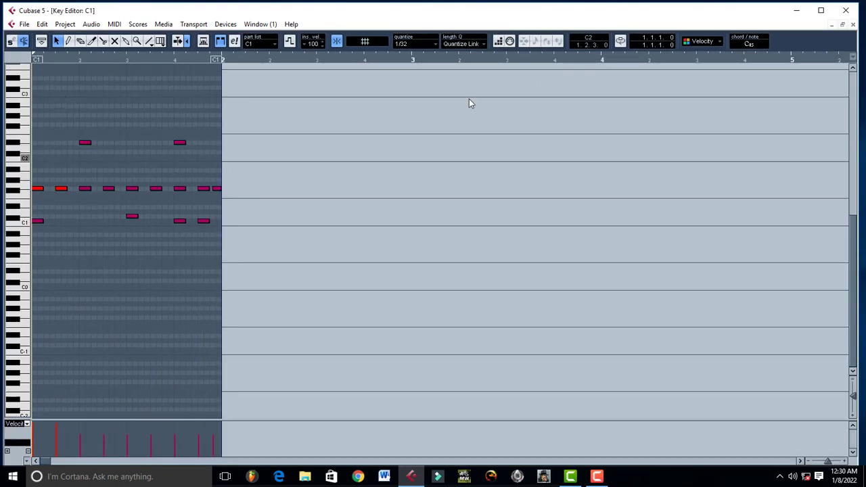
Preview the C1 drum part, set the locators to it, and repeat it through bar 5.
left_click(852, 25)
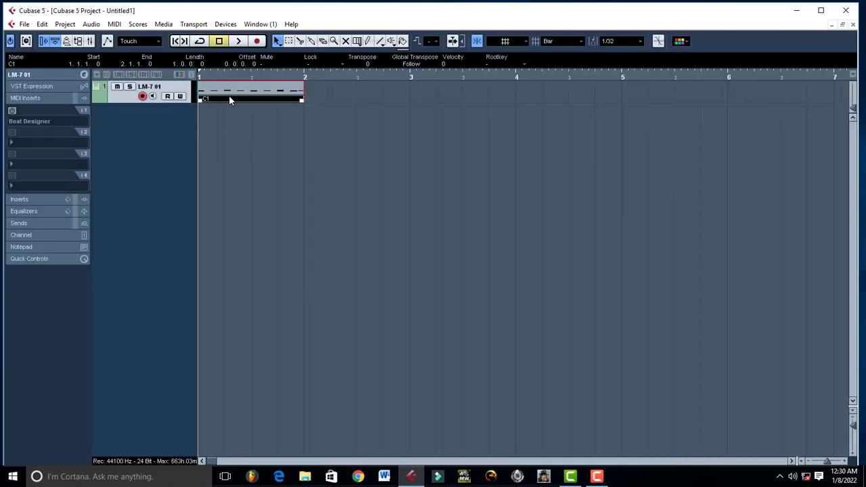
key("space")
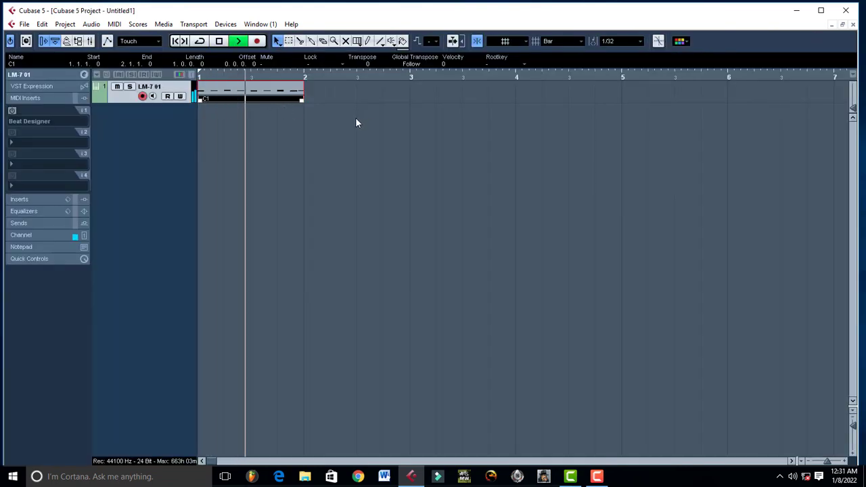
key("space")
key("p")
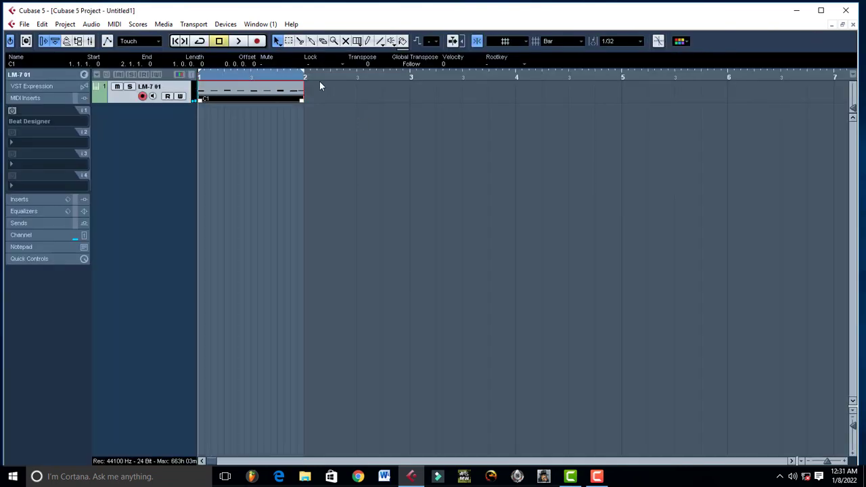
key("ctrl+d")
key("ctrl+d")
key("ctrl+d")
key("ctrl+d")
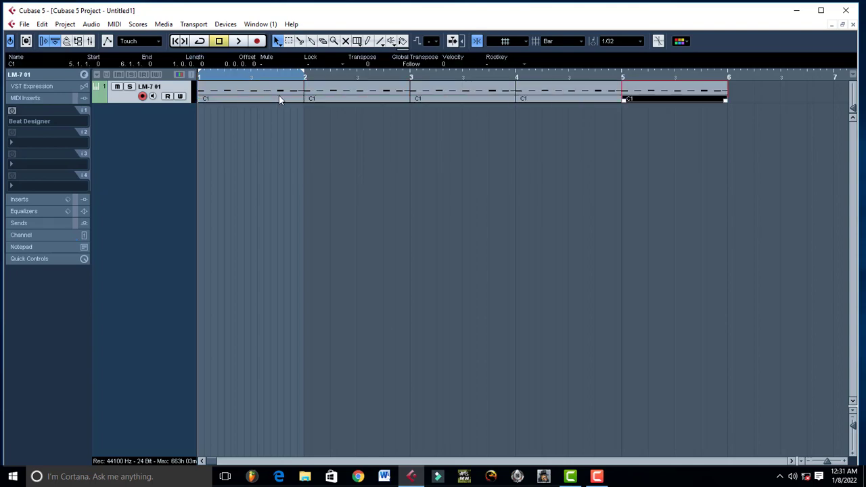
Loop-play the five repeated C1 parts, then delete all of them from LM-7 01.
key("p")
key("space")
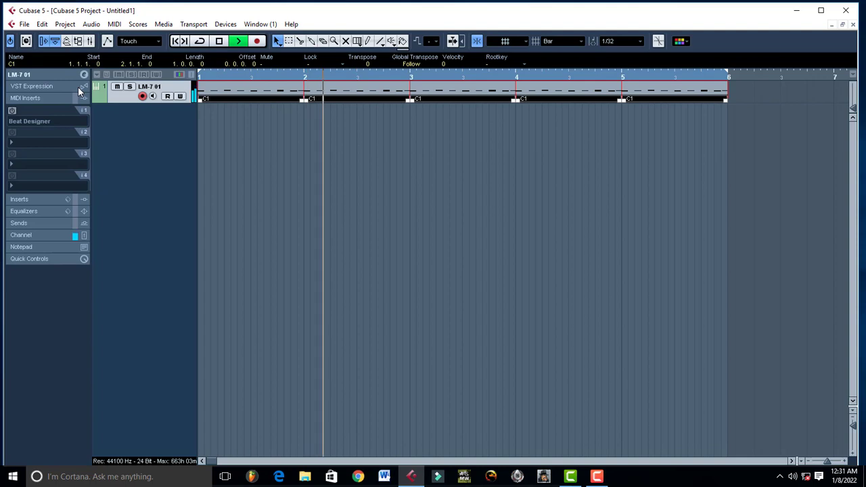
key("space")
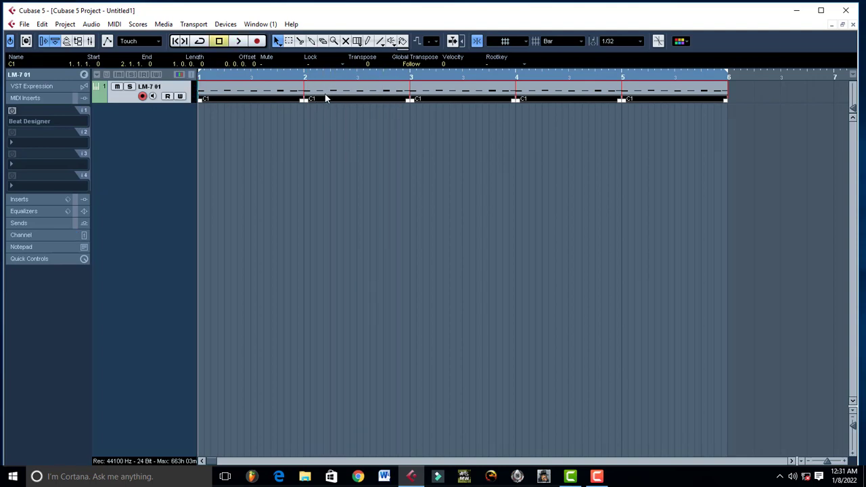
left_click_drag(776, 135, 251, 78)
key("Delete")
Enable Beat Designer and add two Electric Snare hits to the pattern.
left_click(13, 111)
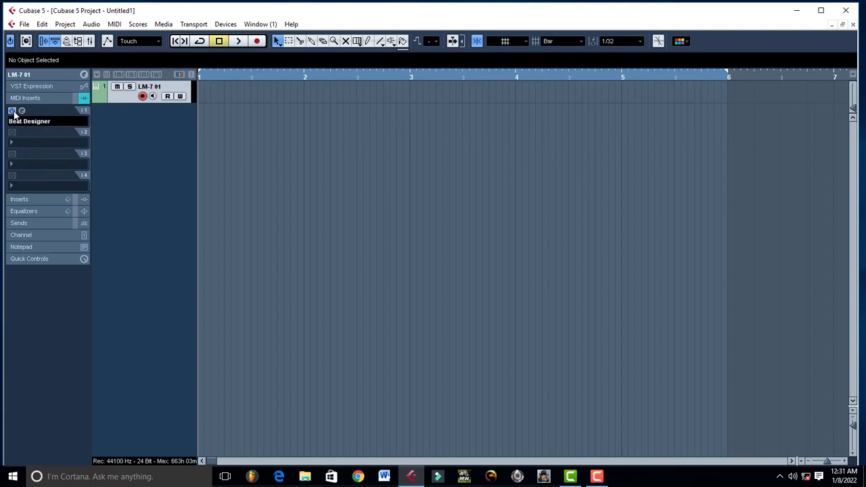
left_click(22, 111)
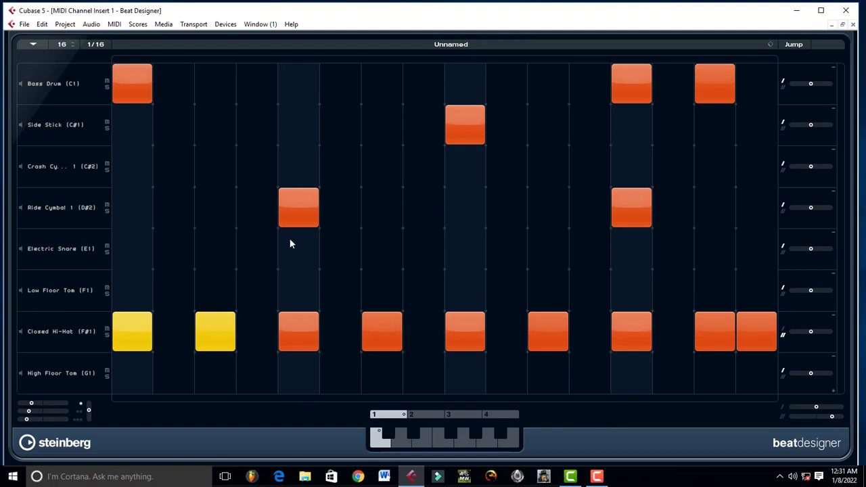
left_click(384, 250)
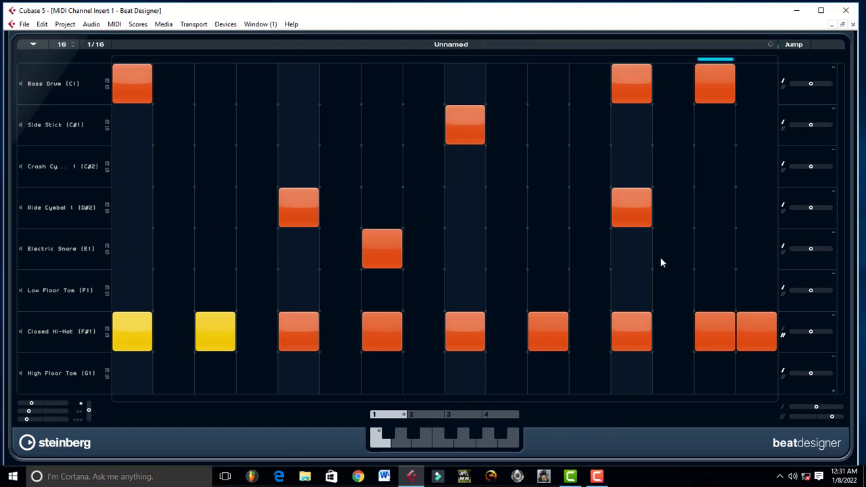
left_click(547, 250)
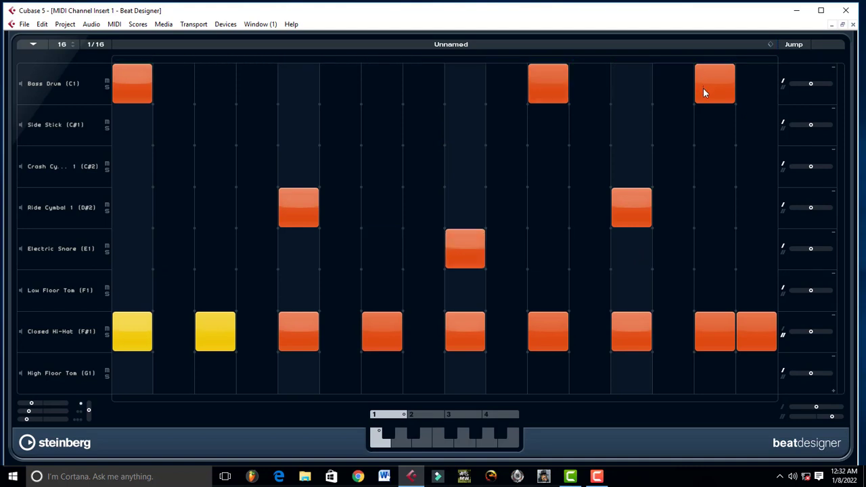
Insert the reworked pattern at the cursor as a new part at bar 1.
left_click(33, 45)
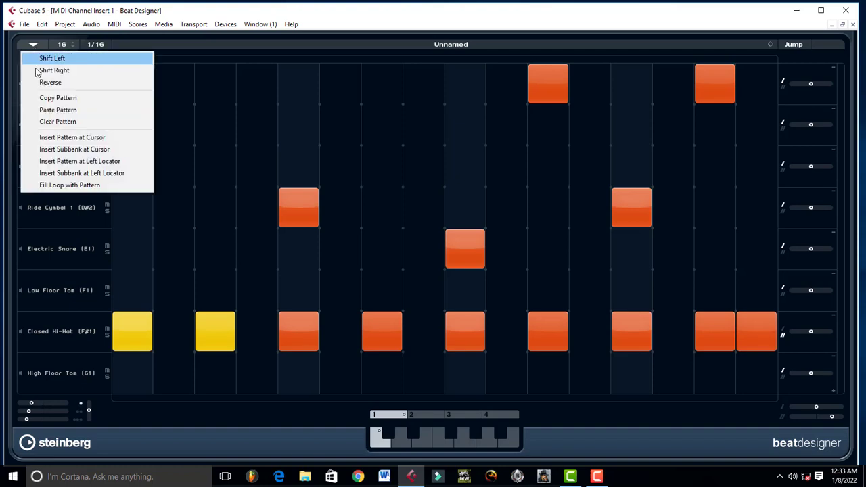
left_click(79, 138)
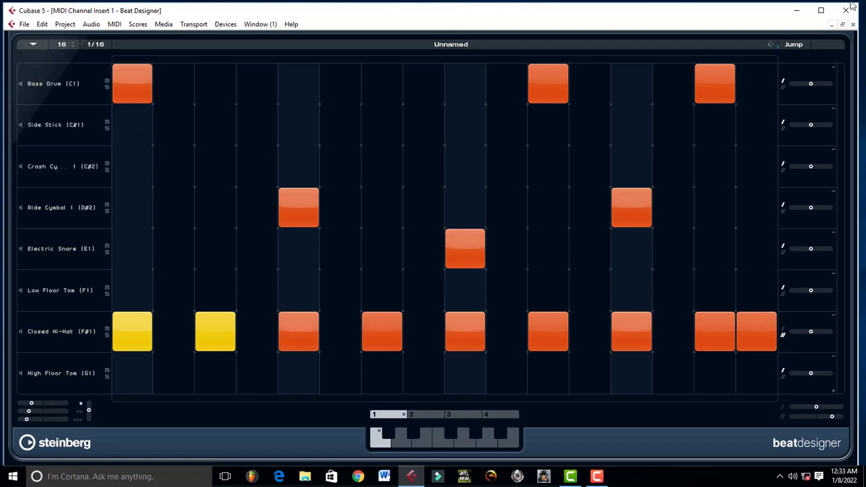
left_click(853, 25)
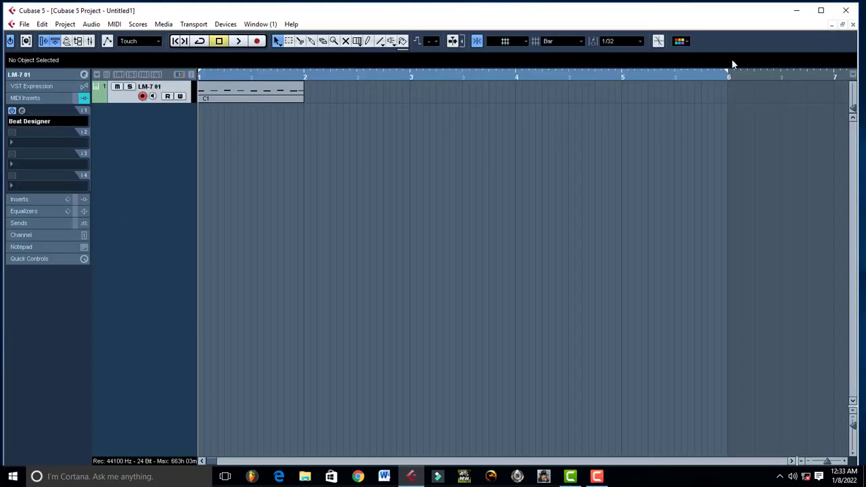
Bypass the Beat Designer insert and repeat the new C1 part across the following bars.
left_click(12, 112)
double_click(285, 93)
key("Escape")
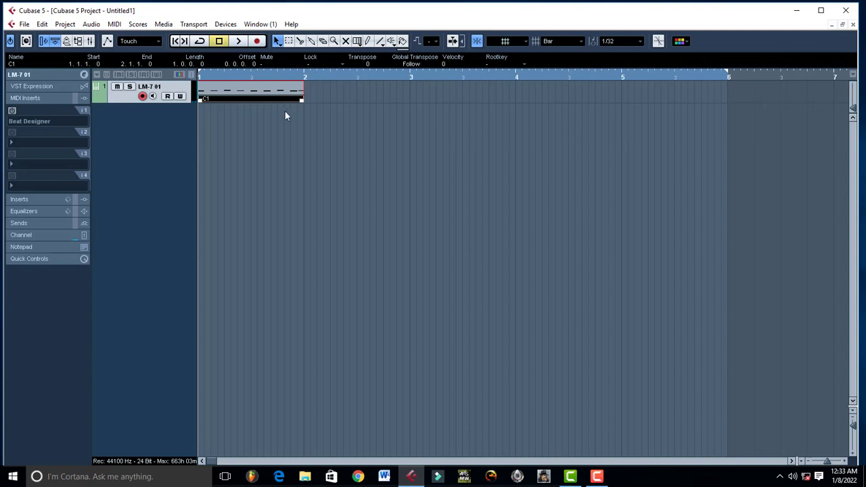
key("ctrl+d")
key("ctrl+d")
key("ctrl+d")
key("ctrl+d")
key("ctrl+d")
Remove the extra bar-6 copy during playback, then reactivate Beat Designer.
key("space")
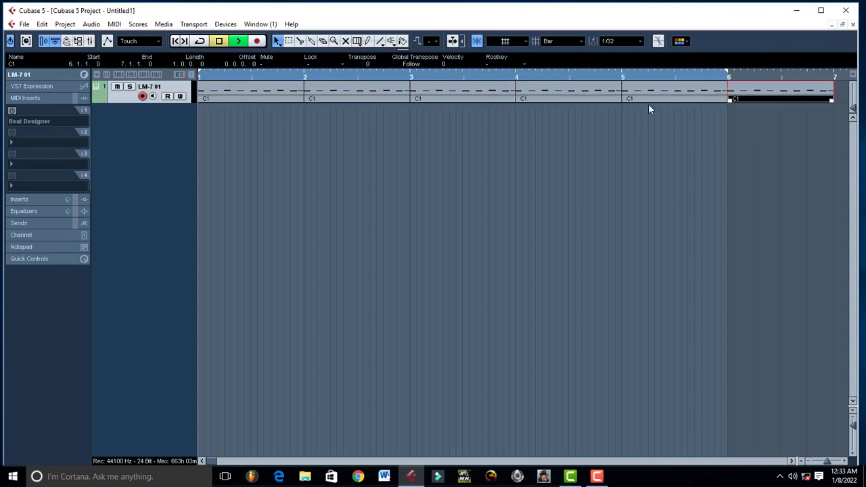
key("Delete")
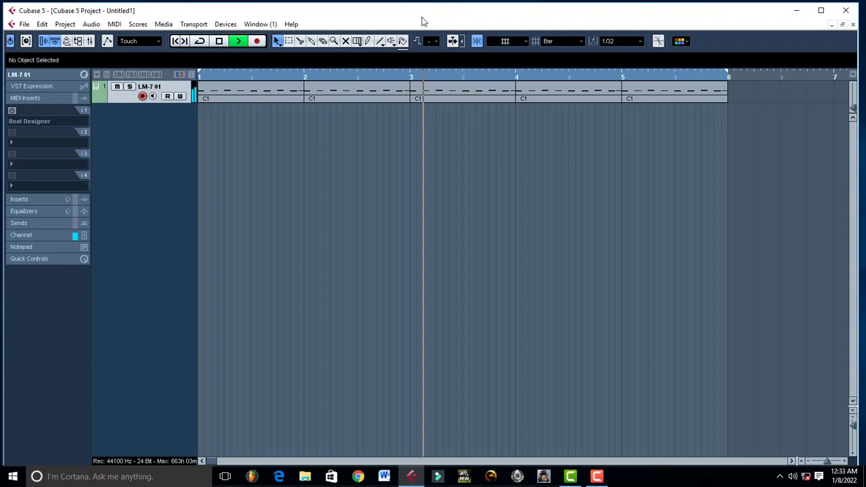
key("space")
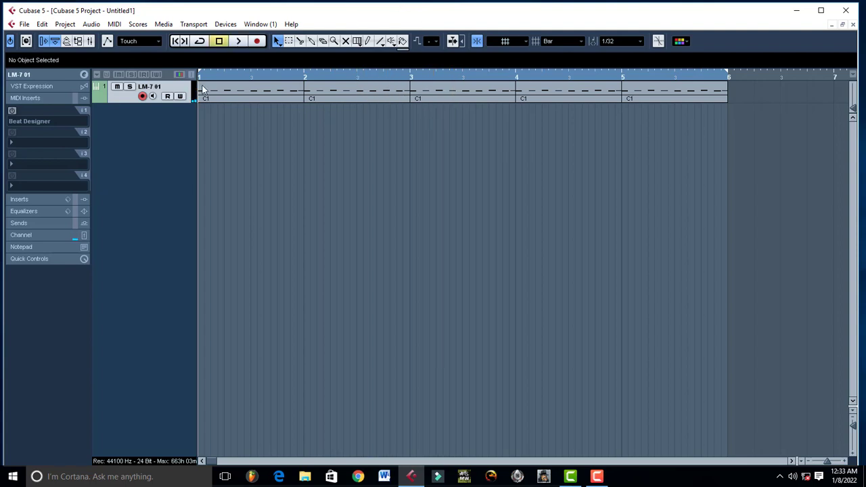
left_click(12, 111)
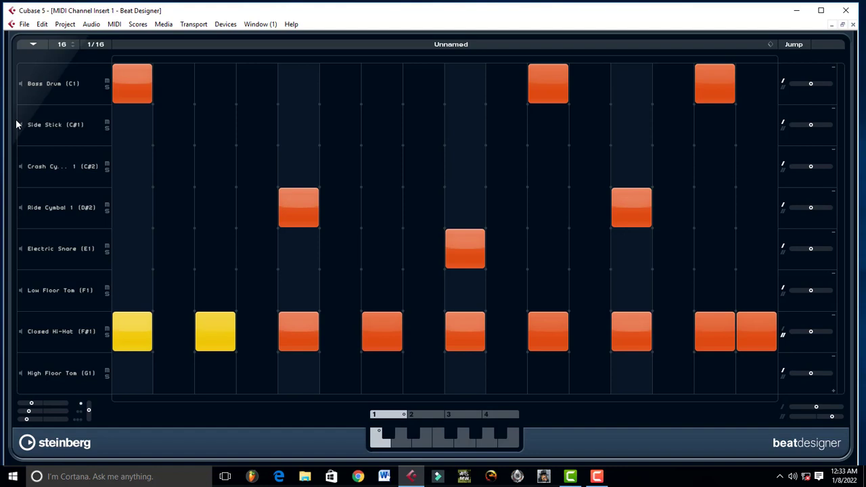
left_click(852, 25)
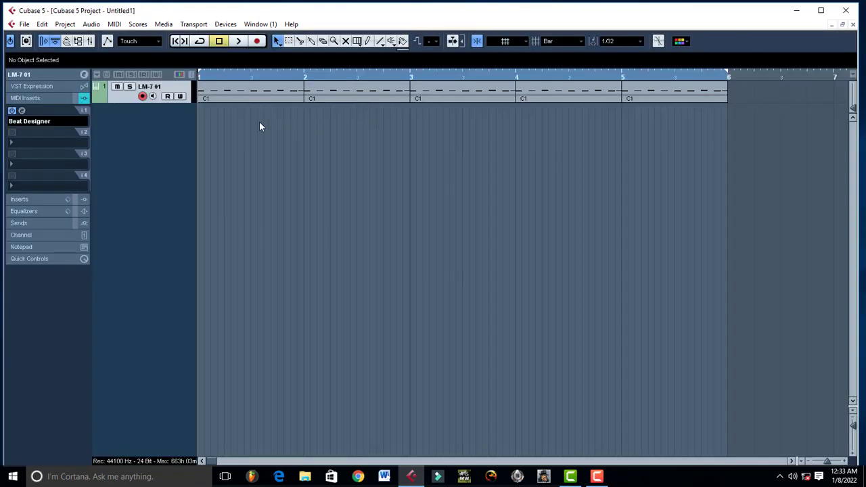
double_click(216, 92)
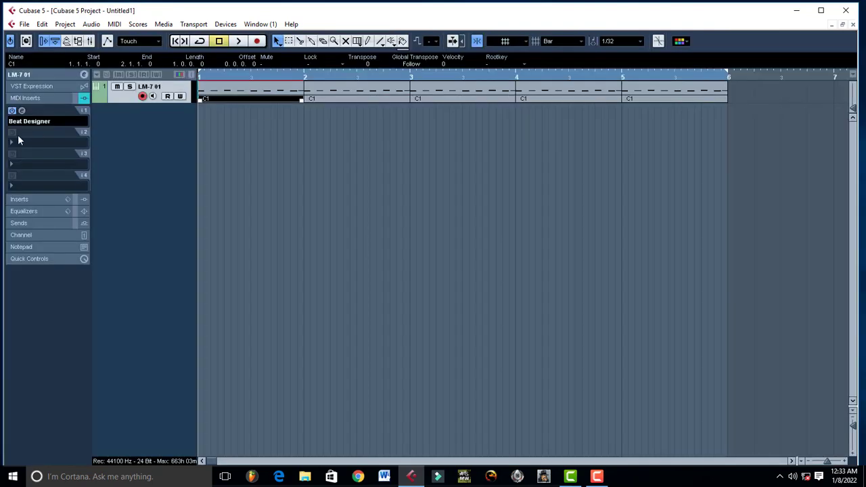
left_click(852, 24)
left_click(21, 112)
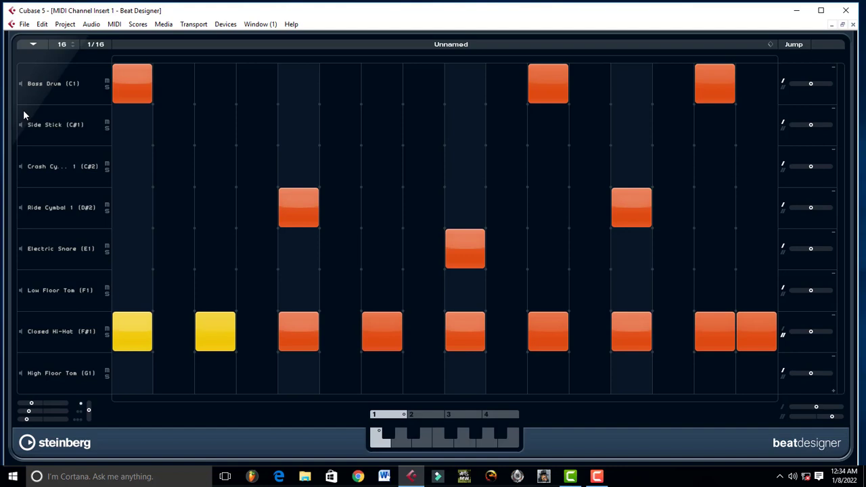
left_click(853, 25)
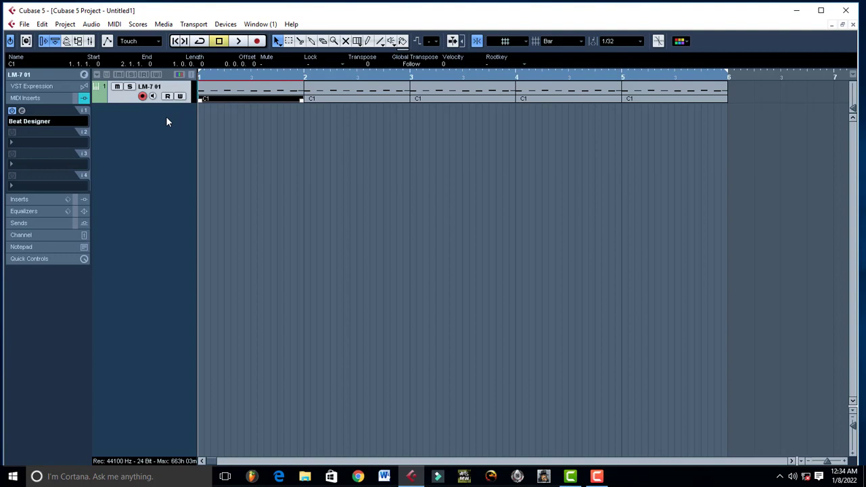